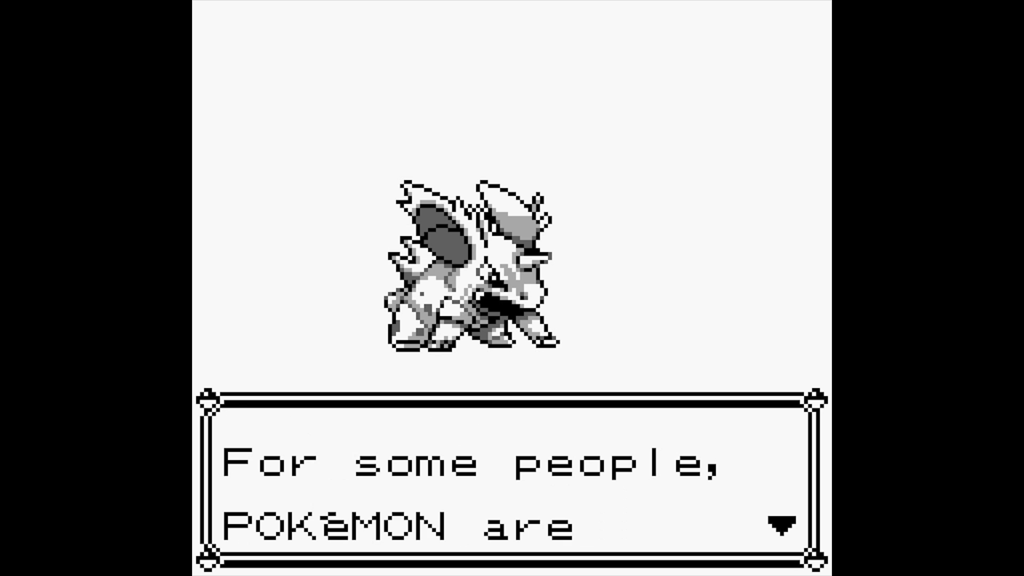
- Advance the Pokémon Red/Blue intro speech with the A button
{"action": "key", "text": "x"}
{"action": "key", "text": "x"}
{"action": "key", "text": "x"}
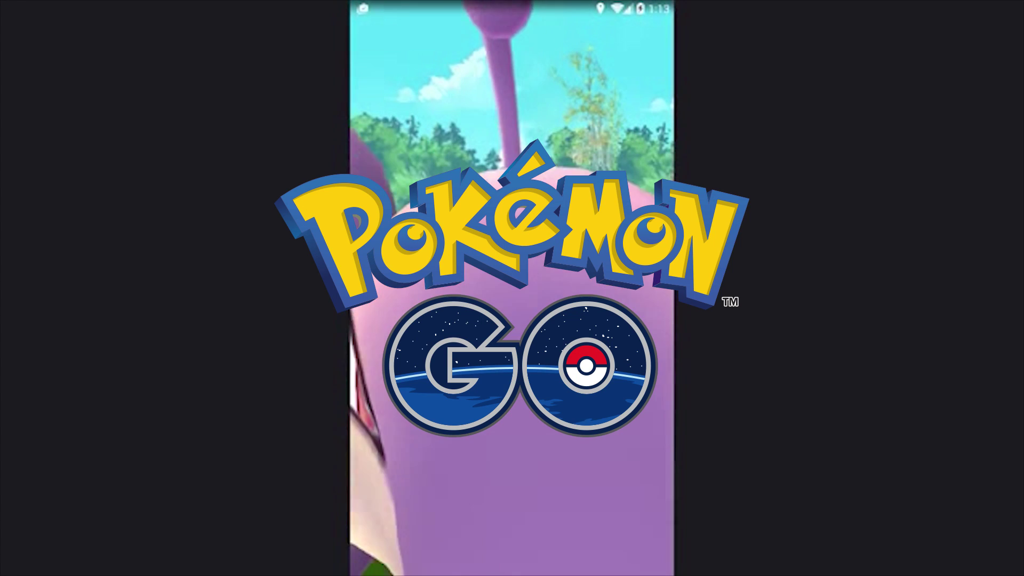
- Throw Poké Balls at Rattata until it is caught, then dismiss the reward and Pokédex screens
{"action": "mouse_move", "coordinate": [527, 500]}
{"action": "left_mouse_down"}
{"action": "mouse_move", "coordinate": [515, 434]}
{"action": "mouse_move", "coordinate": [430, 482]}
{"action": "mouse_move", "coordinate": [522, 480]}
{"action": "mouse_move", "coordinate": [514, 298]}
{"action": "left_mouse_up"}
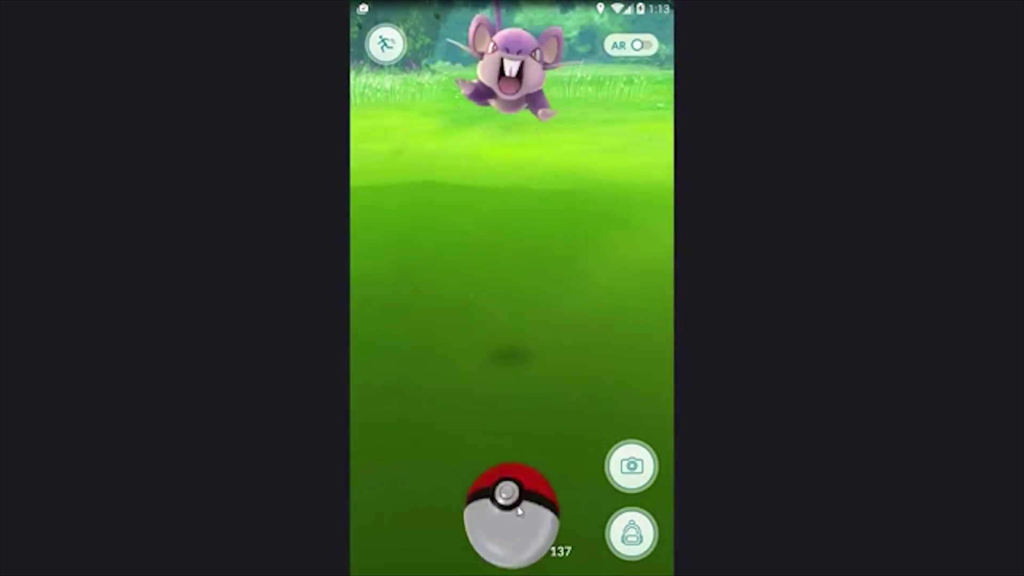
{"action": "left_click_drag", "start_coordinate": [508, 512], "coordinate": [509, 440]}
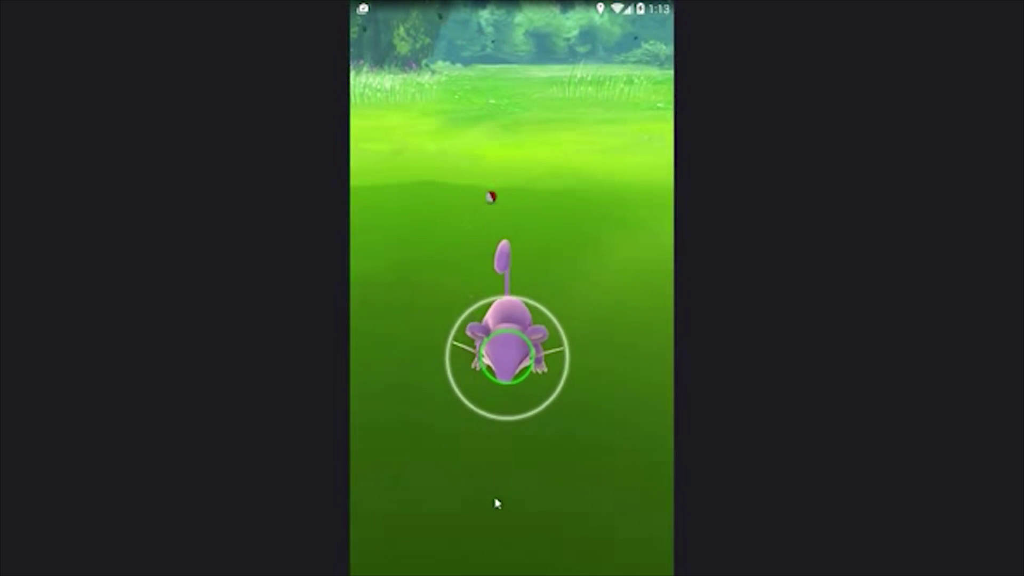
{"action": "left_click_drag", "start_coordinate": [523, 511], "coordinate": [576, 6]}
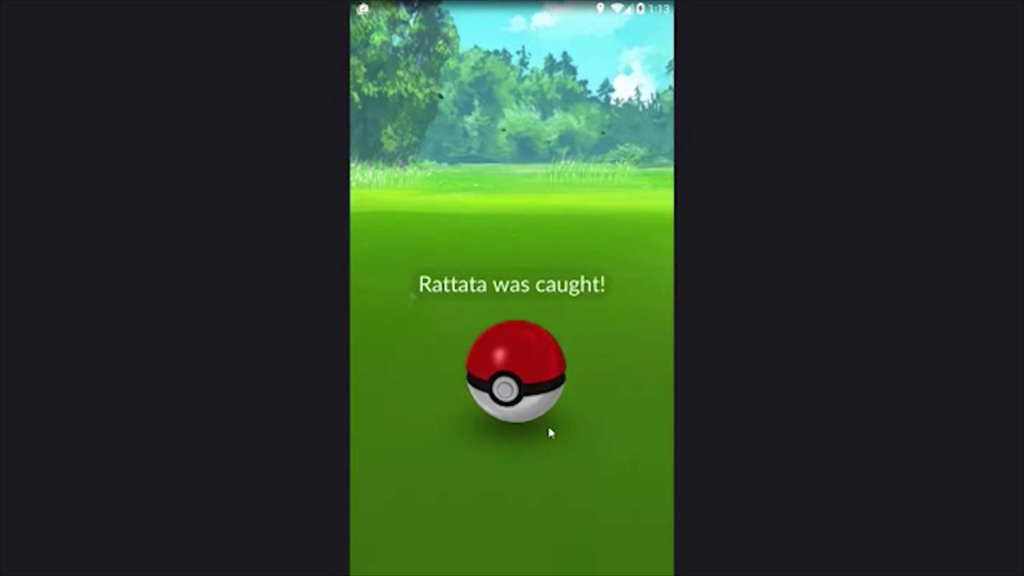
{"action": "left_click", "coordinate": [530, 393]}
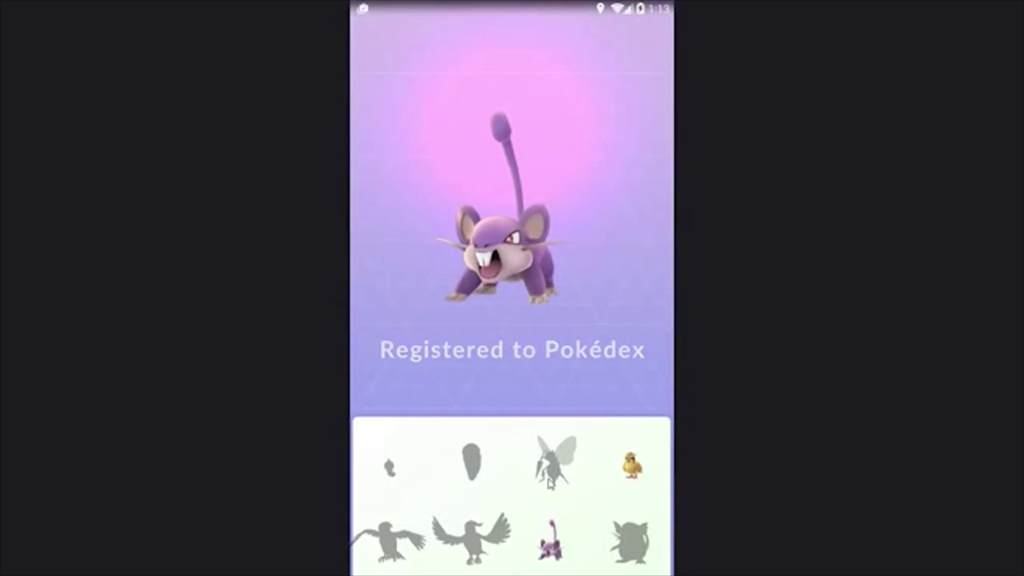
{"action": "left_click", "coordinate": [539, 478]}
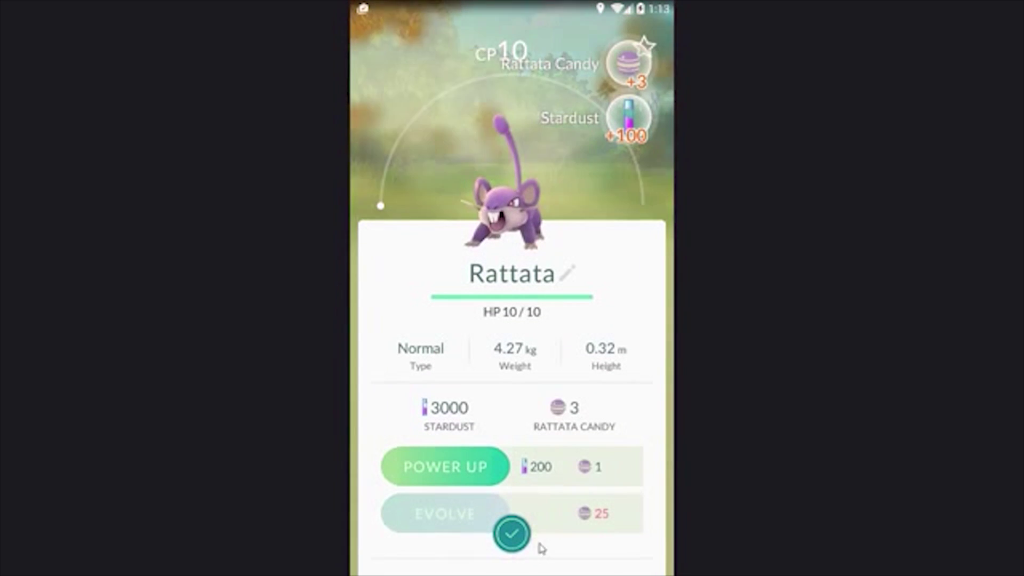
{"action": "left_click", "coordinate": [512, 533]}
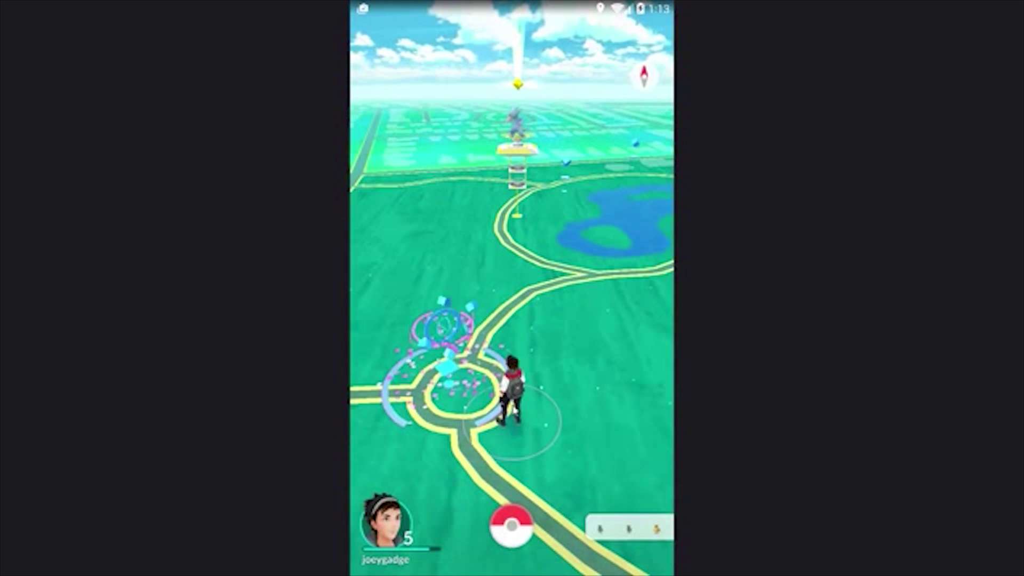
- Spin the Grimsby Bandstand PokéStop for Poké Balls and return to the map
{"action": "left_click", "coordinate": [455, 356]}
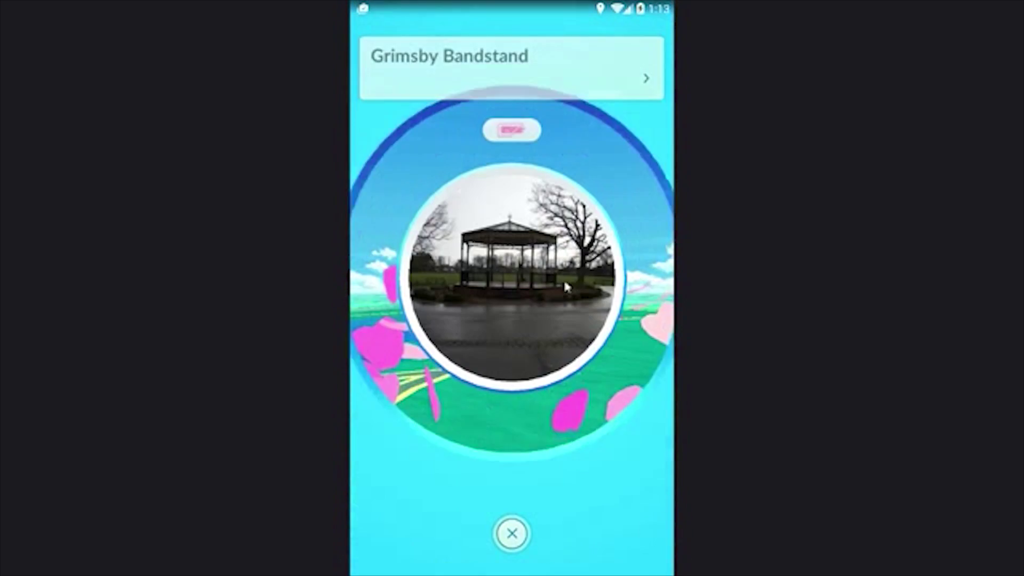
{"action": "left_click_drag", "start_coordinate": [427, 350], "coordinate": [592, 347]}
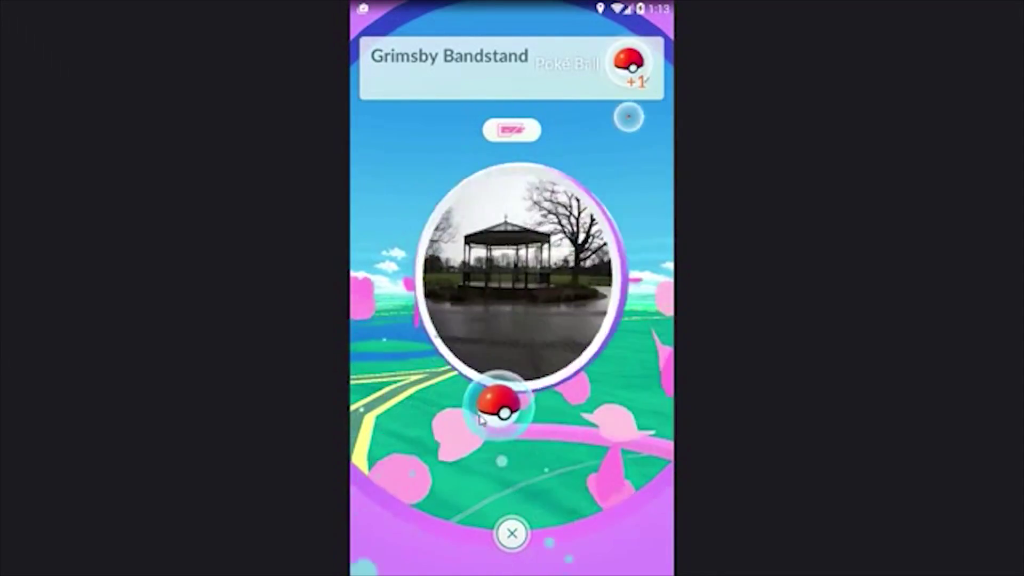
{"action": "left_click", "coordinate": [513, 534]}
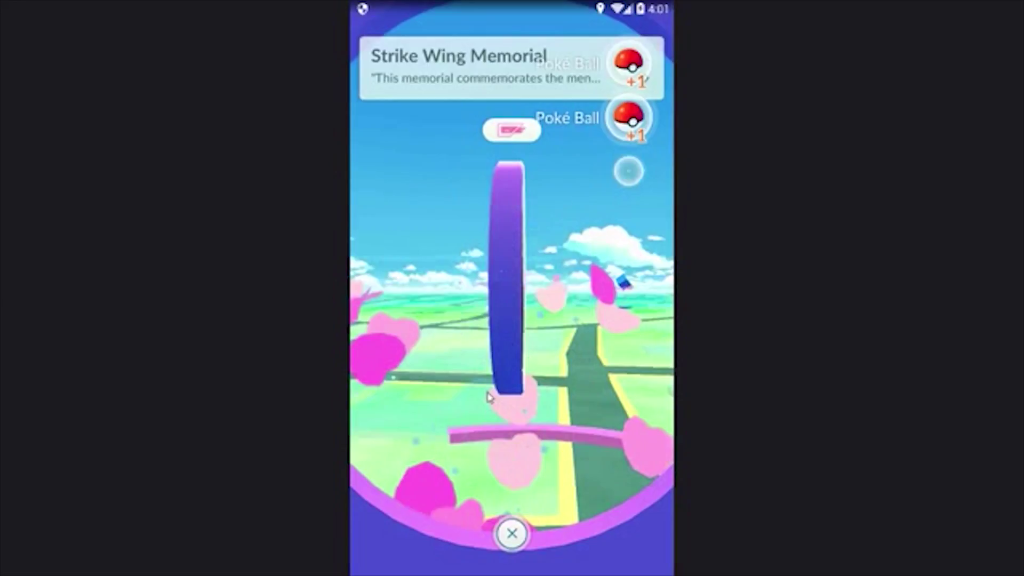
{"action": "left_click", "coordinate": [513, 534]}
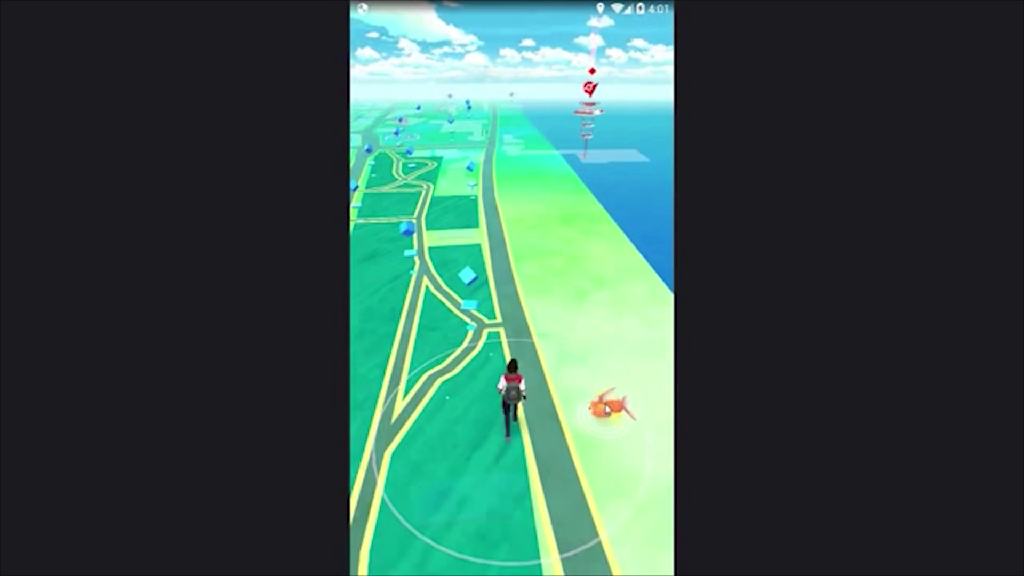
- Catch the wild Magikarp with a Poké Ball and dismiss the 100 XP rewards
{"action": "left_click", "coordinate": [600, 405]}
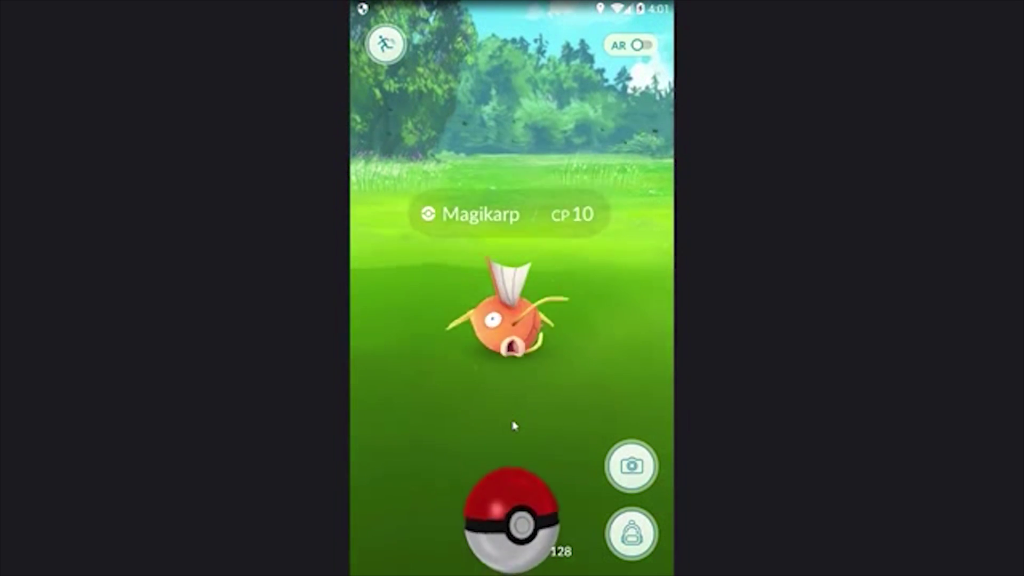
{"action": "mouse_move", "coordinate": [511, 515]}
{"action": "left_mouse_down"}
{"action": "mouse_move", "coordinate": [552, 501]}
{"action": "mouse_move", "coordinate": [560, 373]}
{"action": "left_mouse_up"}
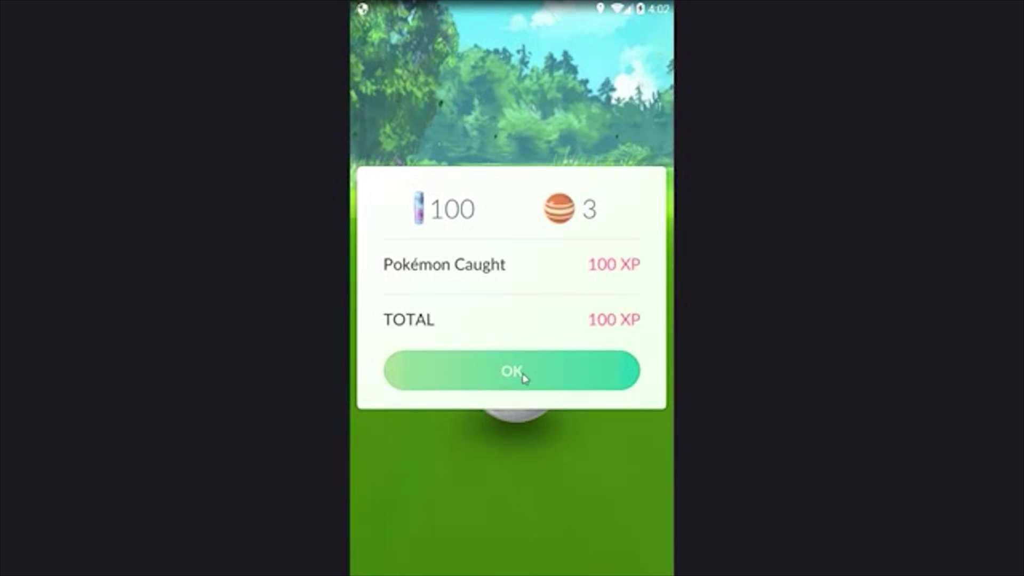
{"action": "left_click", "coordinate": [524, 377]}
{"action": "left_click", "coordinate": [512, 531]}
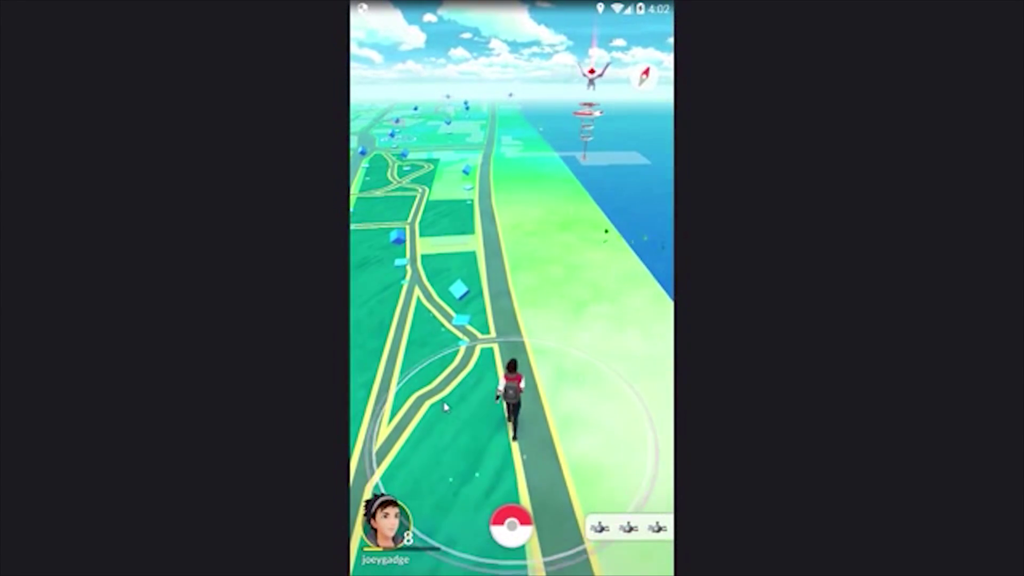
- Spin the Promenade Waterfall PokéStop for items and return to the map
{"action": "left_click", "coordinate": [459, 315]}
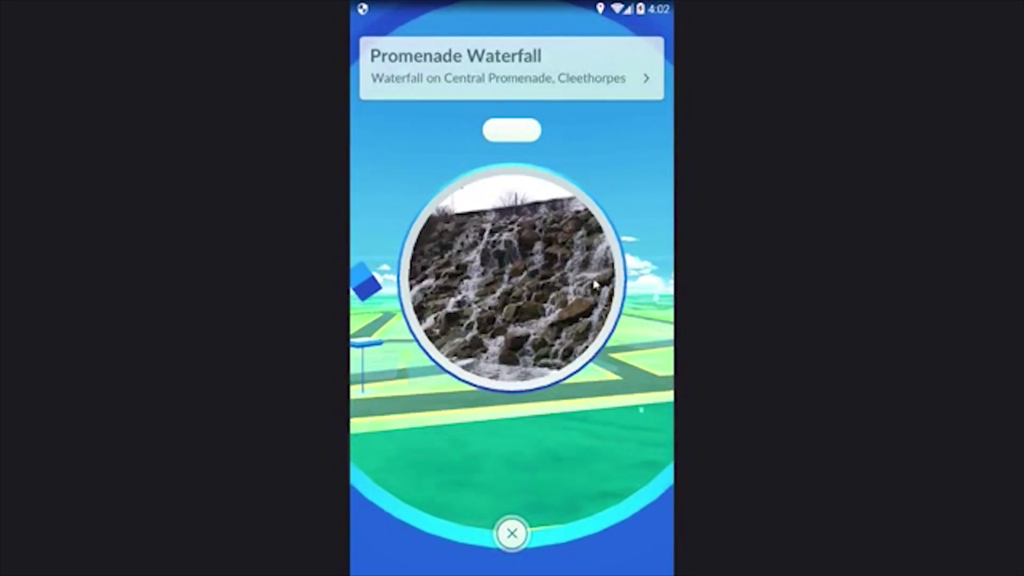
{"action": "left_click_drag", "start_coordinate": [594, 285], "coordinate": [475, 354]}
{"action": "key", "text": "Escape"}
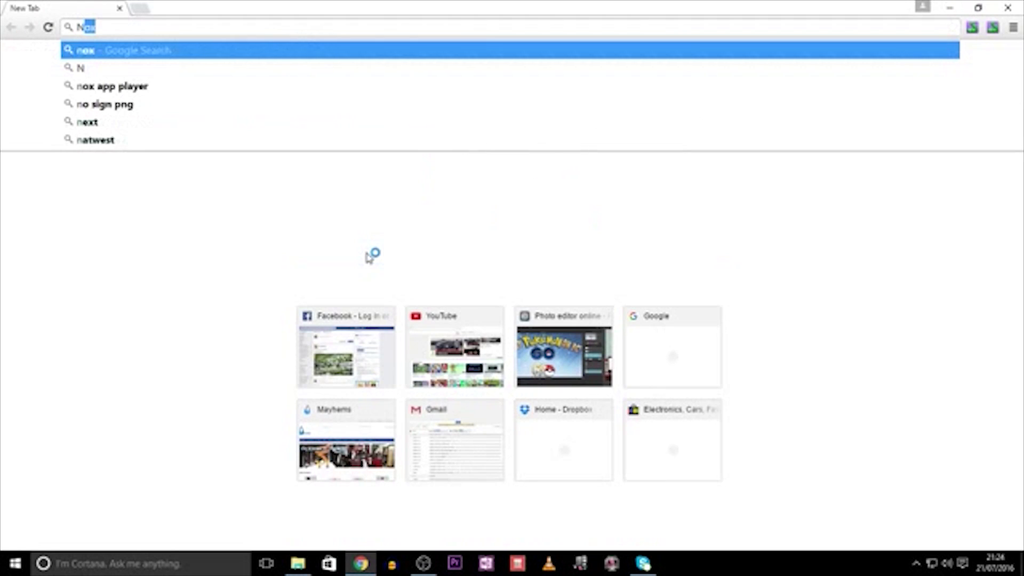
- Search Google for 'Nox app player' from Chrome's address bar
{"action": "type", "text": "ox "}
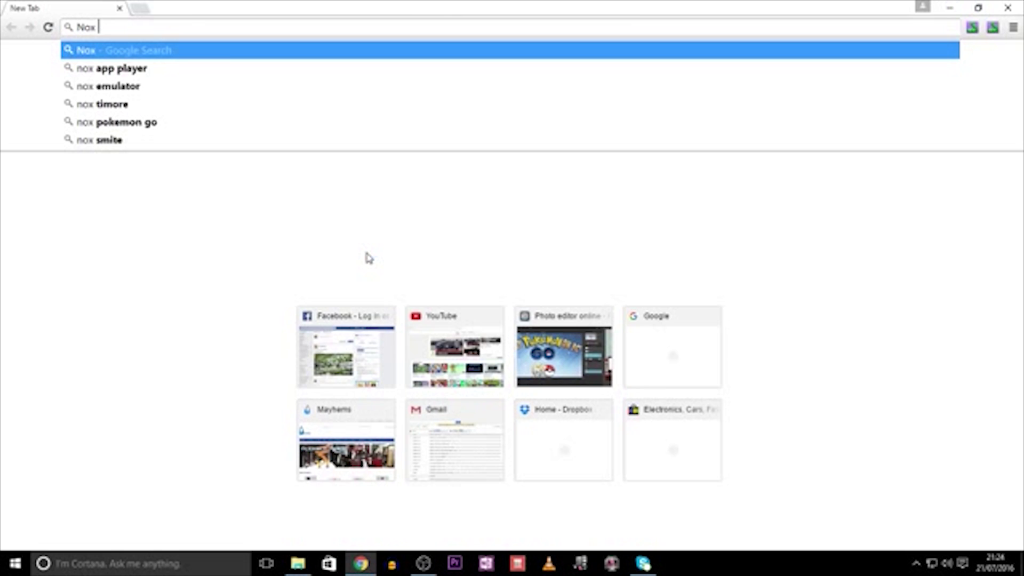
{"action": "type", "text": "app play"}
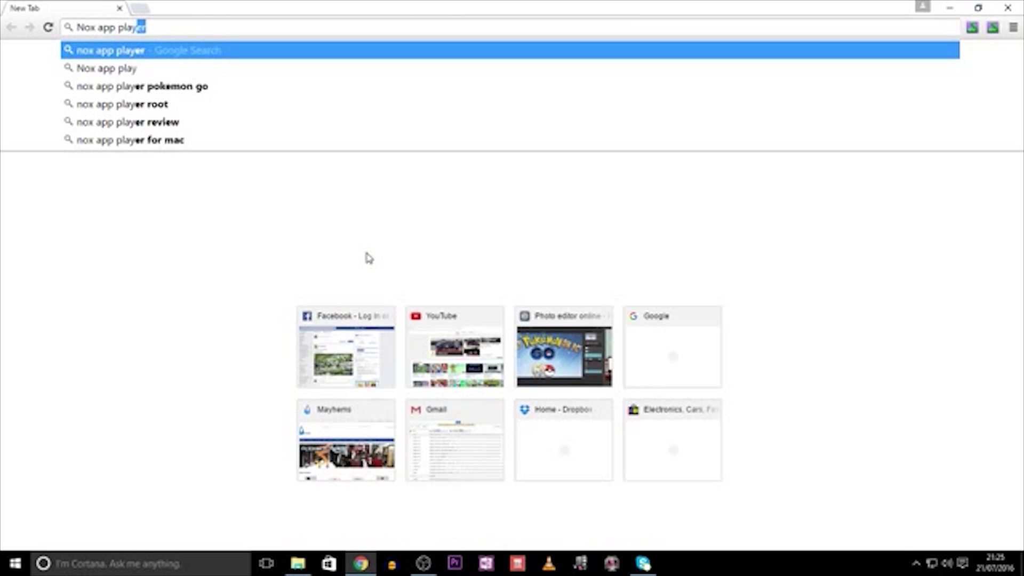
{"action": "type", "text": "er"}
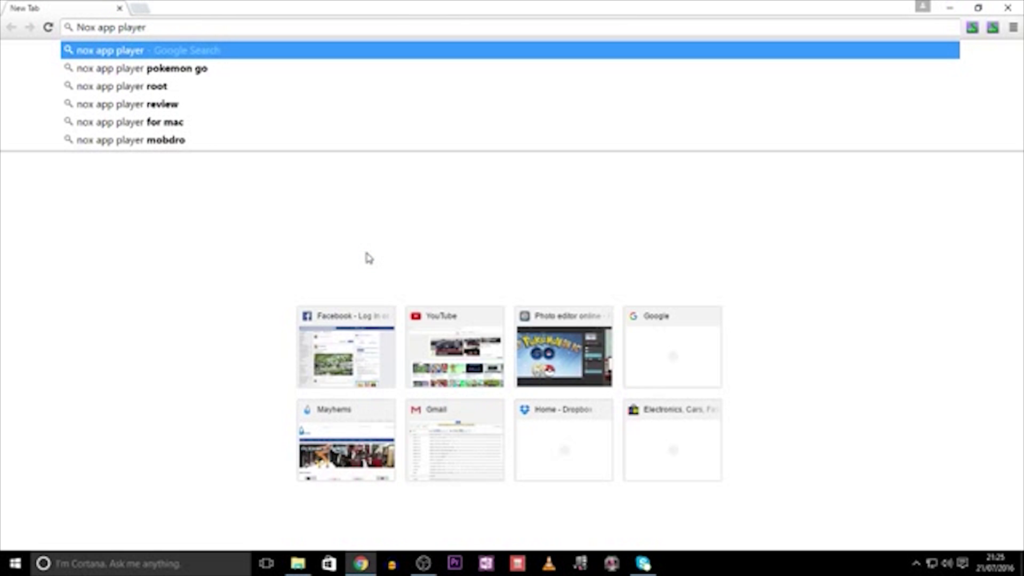
{"action": "key", "text": "Return"}
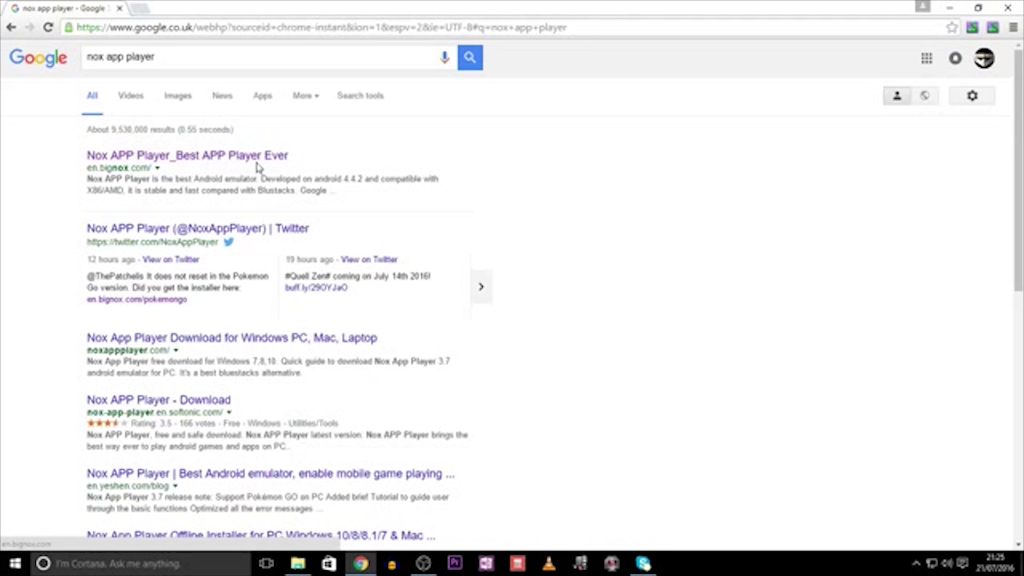
- Open the Nox APP Player site and download the 'Try out Pokémon GO for PC' installer
{"action": "left_click", "coordinate": [258, 158]}
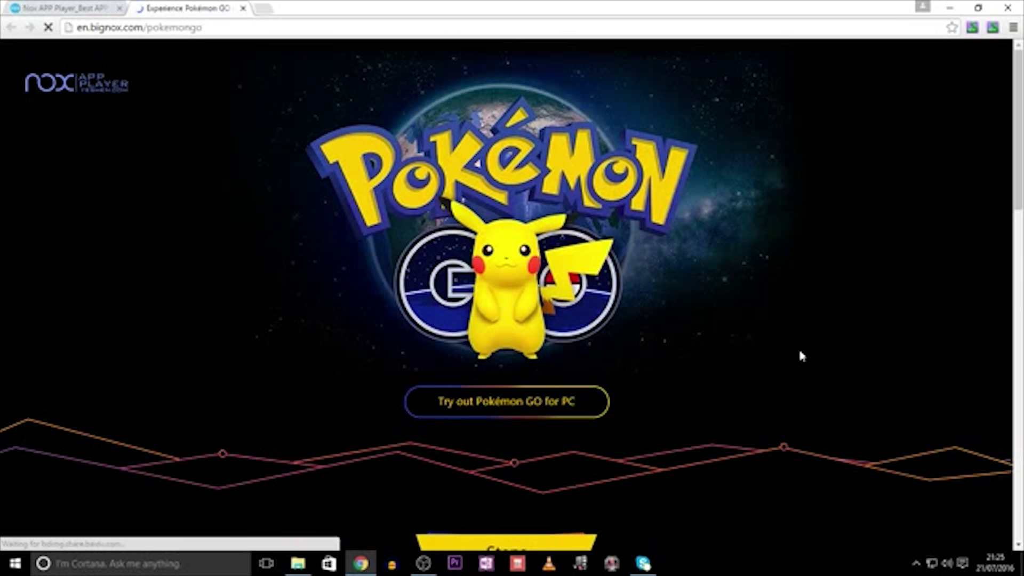
{"action": "left_click", "coordinate": [484, 415]}
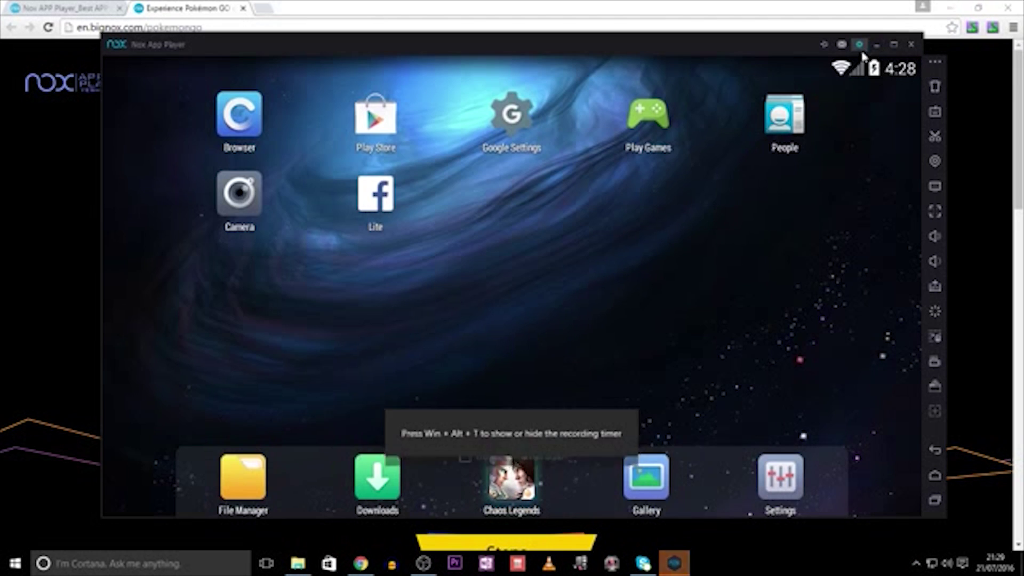
- Turn Root on, set performance to High (2 CPUs, 2048 MB RAM), save, and restart Nox
{"action": "left_click", "coordinate": [860, 45]}
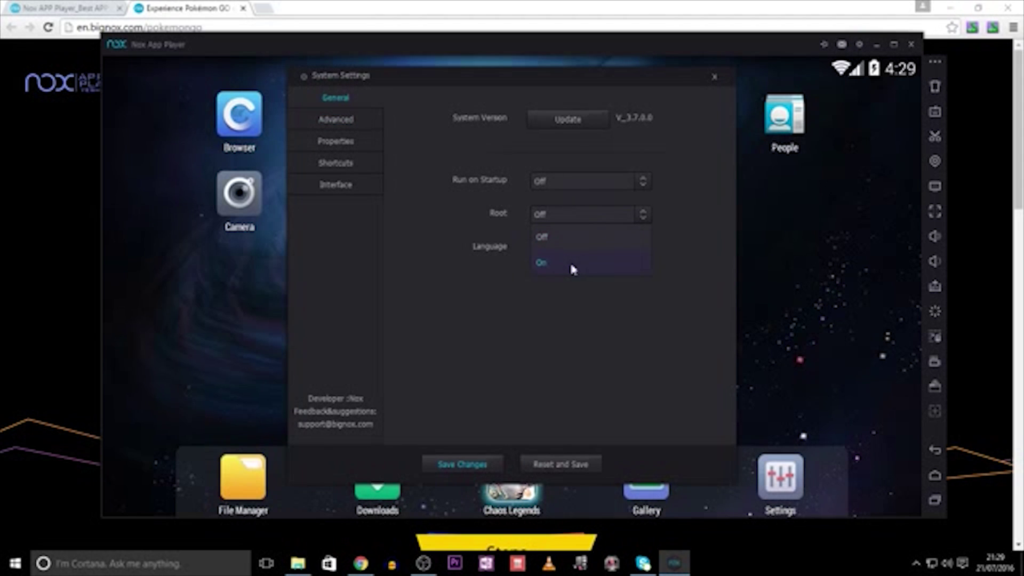
{"action": "left_click", "coordinate": [571, 269]}
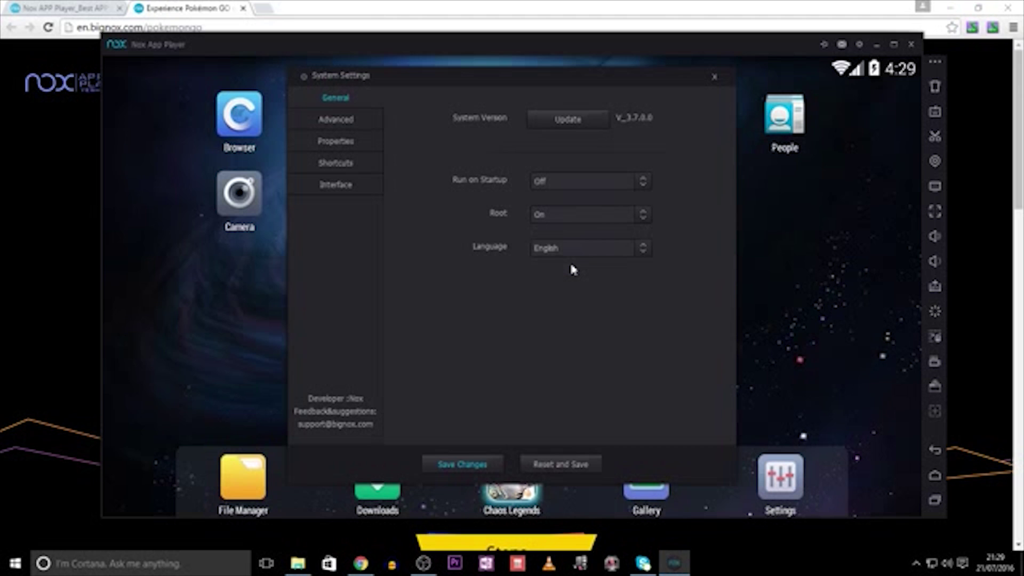
{"action": "left_click", "coordinate": [356, 124]}
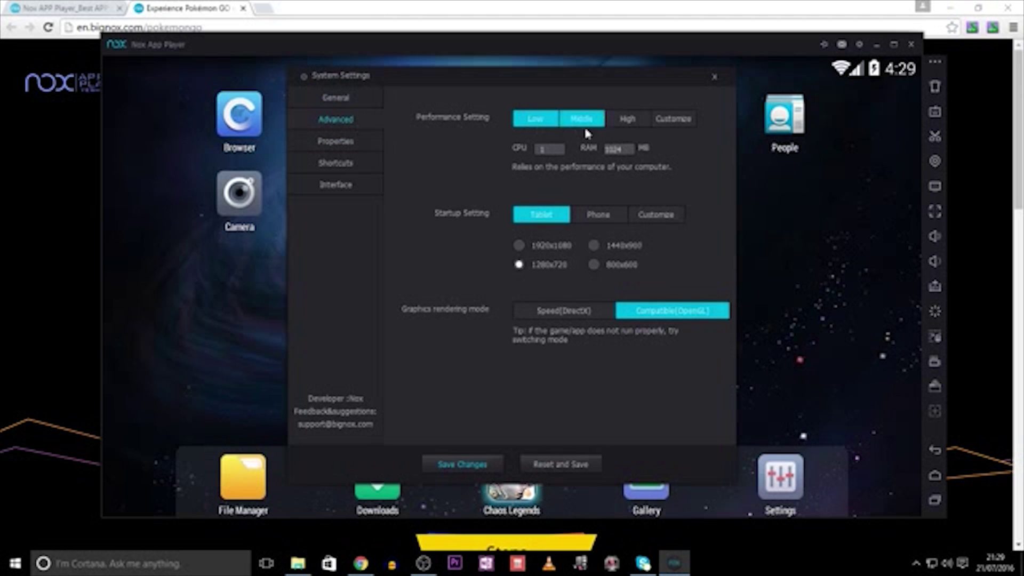
{"action": "left_click", "coordinate": [634, 124]}
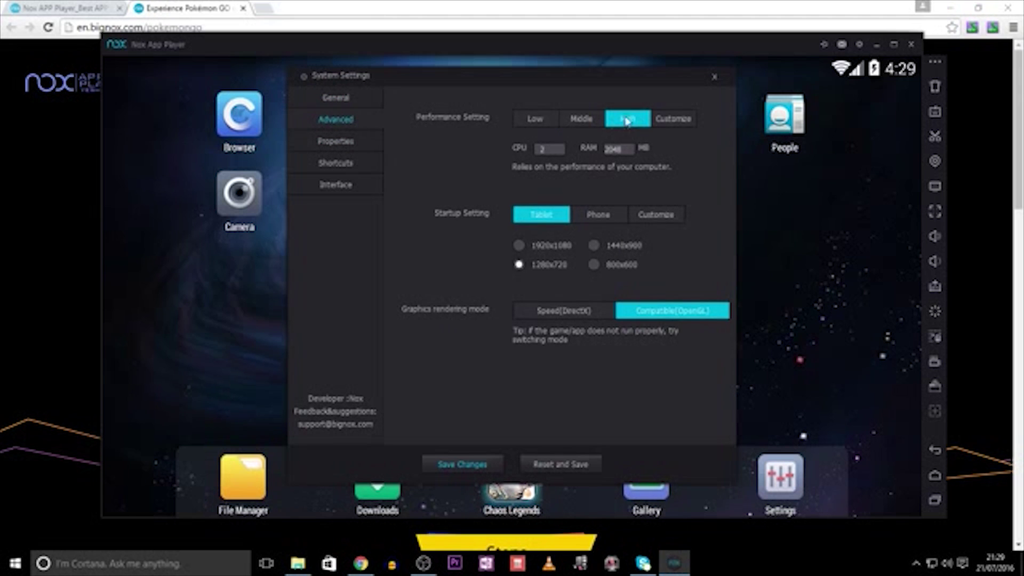
{"action": "left_click", "coordinate": [479, 465]}
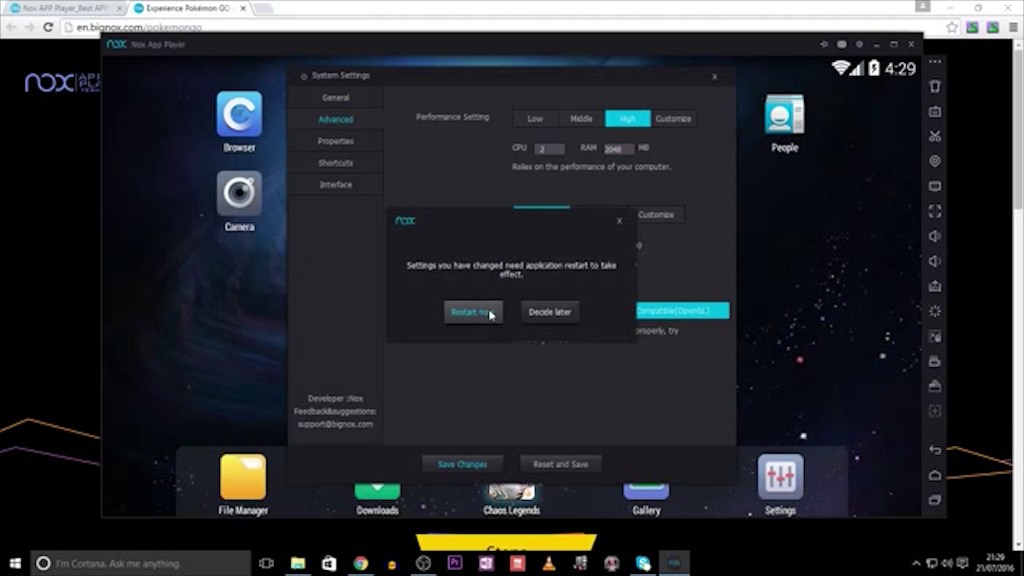
{"action": "left_click", "coordinate": [489, 314]}
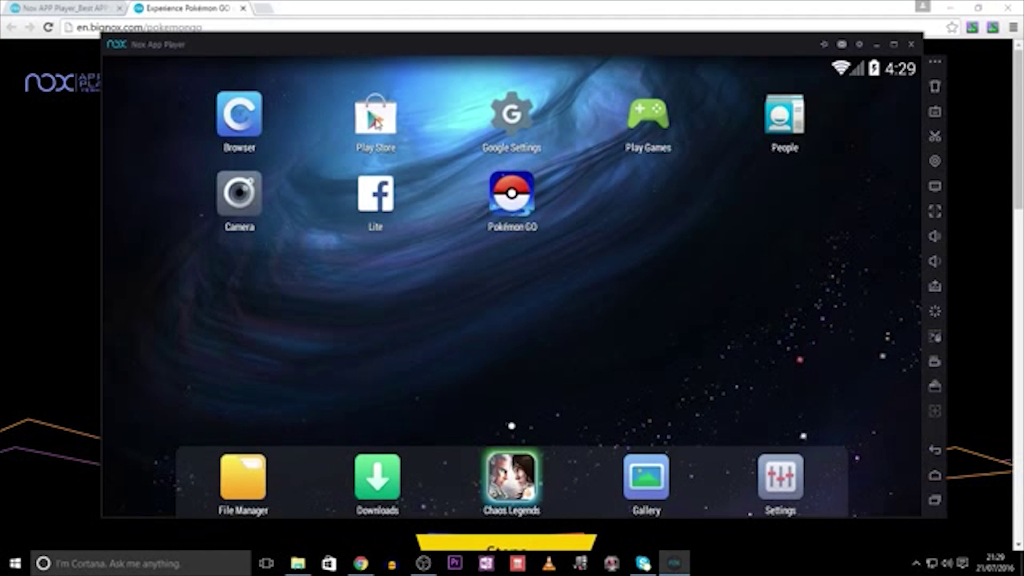
- Sign in to Play Store with the Google account and install Google Maps
{"action": "left_click", "coordinate": [377, 123]}
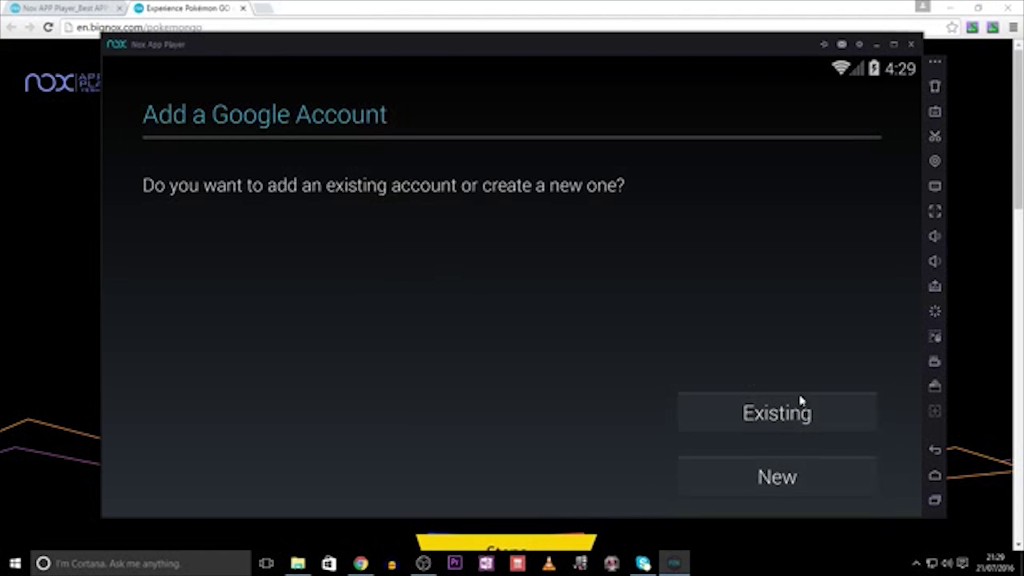
{"action": "left_click", "coordinate": [786, 427]}
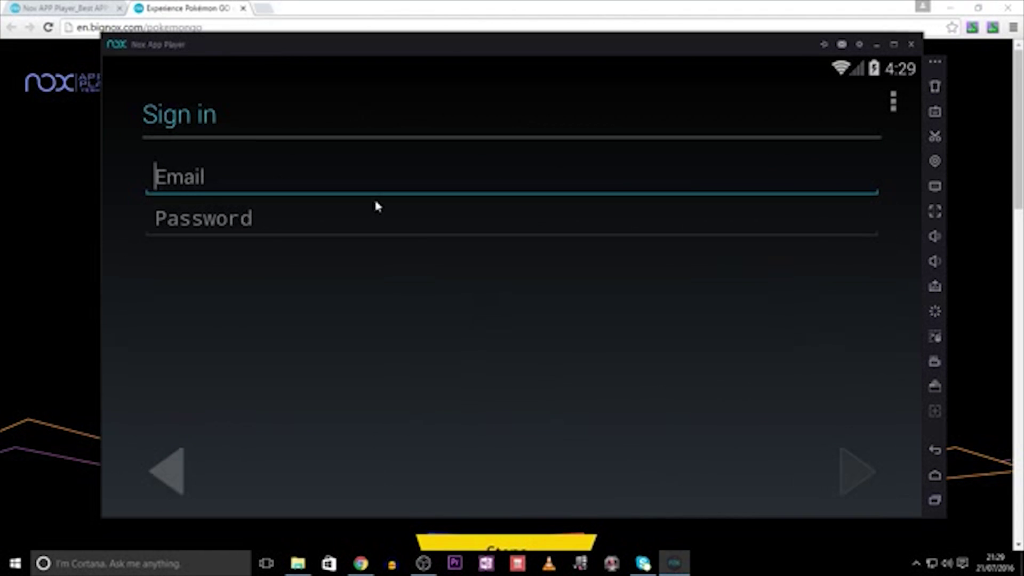
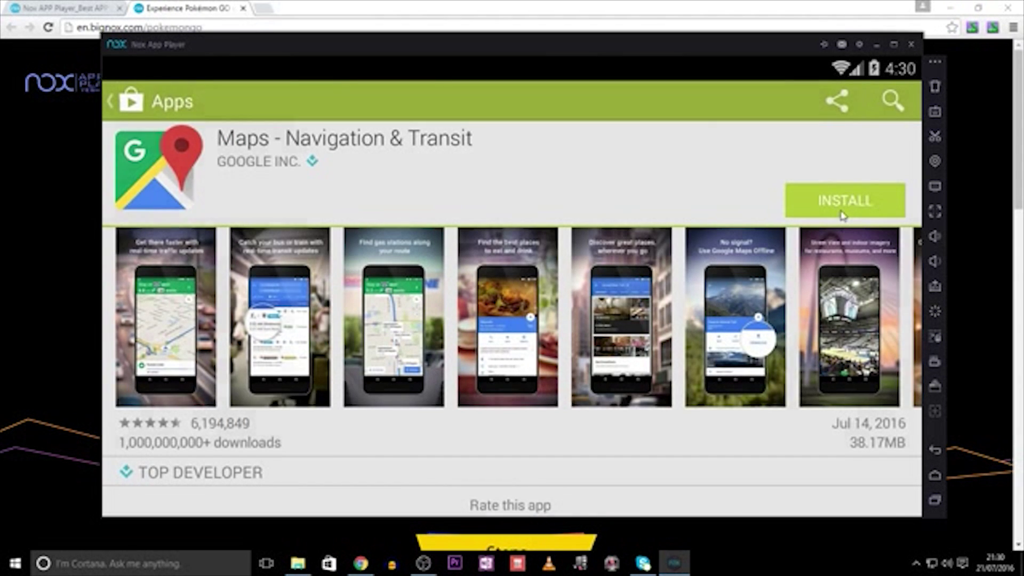
{"action": "left_click", "coordinate": [842, 215]}
{"action": "left_click", "coordinate": [646, 457]}
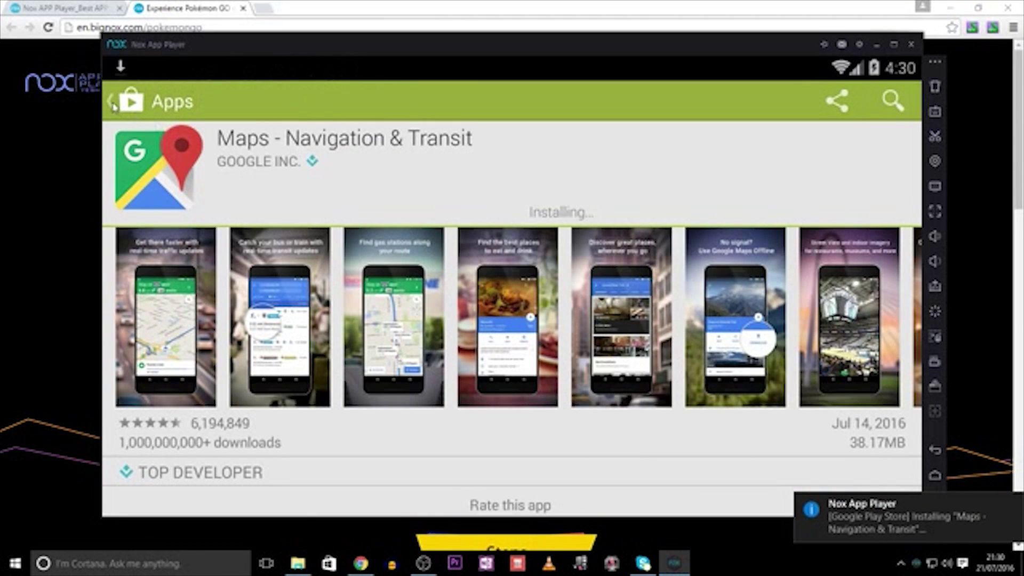
{"action": "key", "text": "Escape"}
- Search Play Store for 'Lock' and install Lockito – Fake GPS itinerary
{"action": "left_click", "coordinate": [890, 101]}
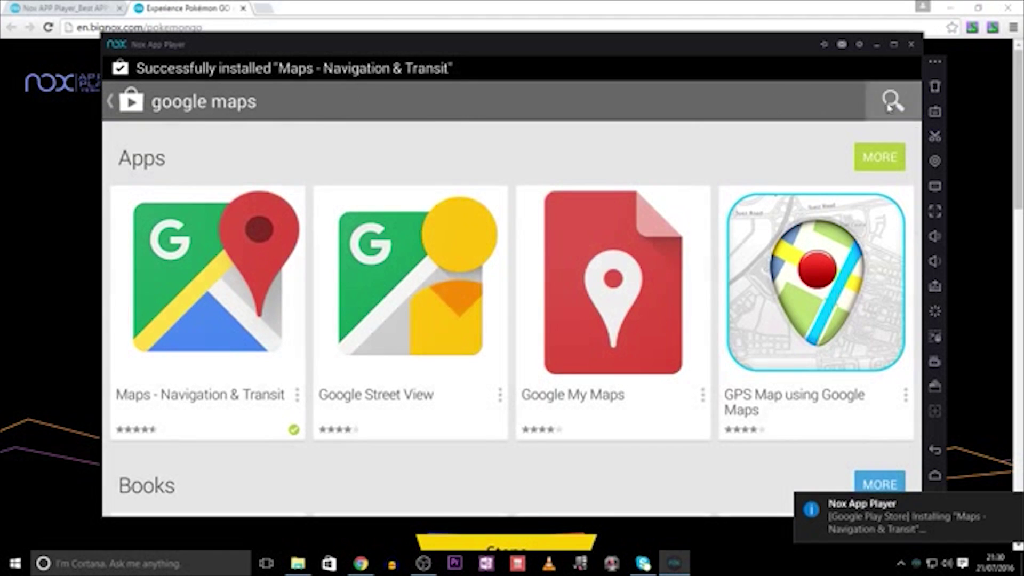
{"action": "type", "text": "Lock"}
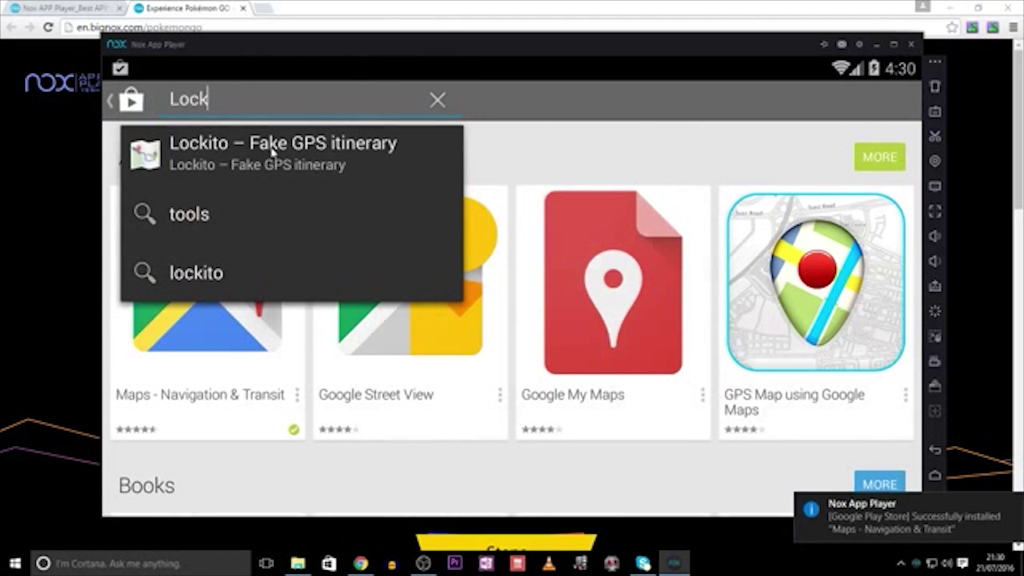
{"action": "left_click", "coordinate": [373, 152]}
{"action": "left_click", "coordinate": [843, 200]}
{"action": "left_click", "coordinate": [648, 397]}
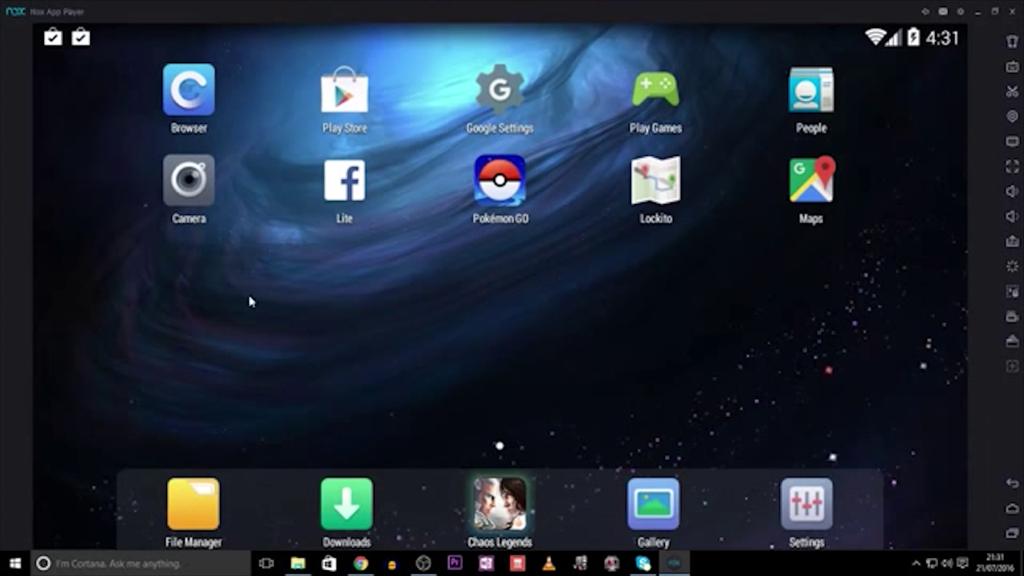
- In the Android browser, allow Google sign-in and load the pasted Xposed APK download link
{"action": "left_click", "coordinate": [188, 93]}
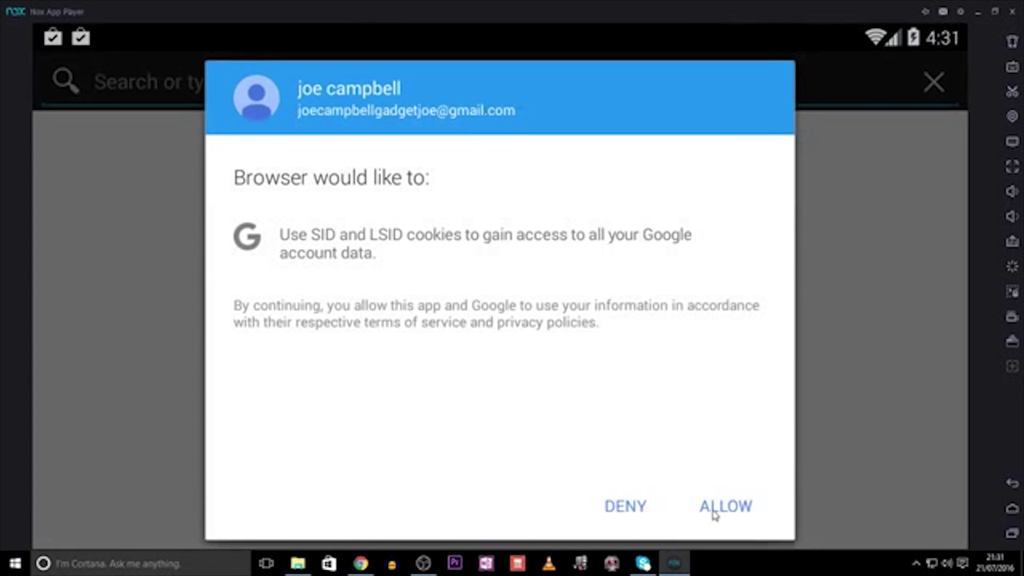
{"action": "left_click", "coordinate": [714, 513]}
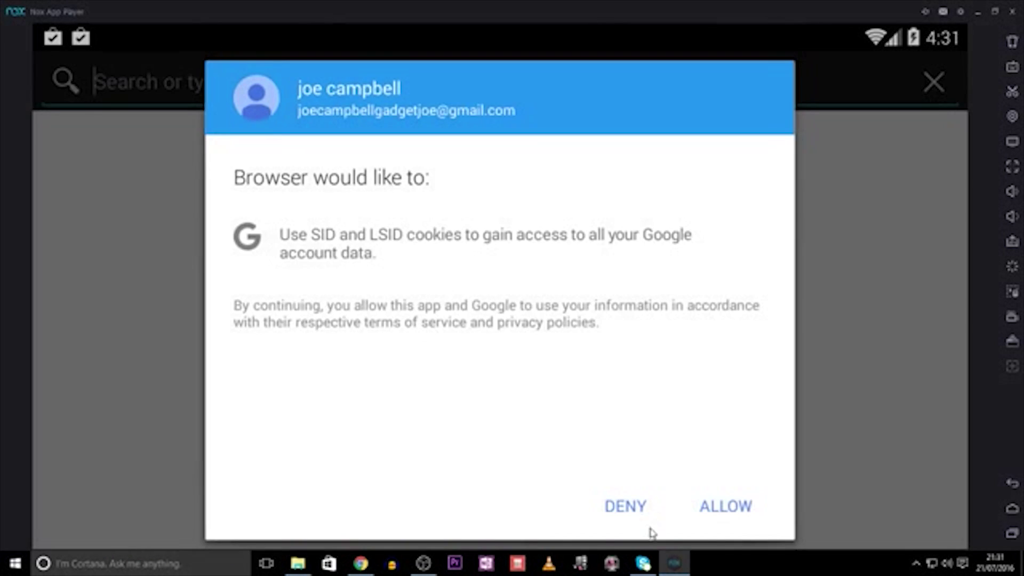
{"action": "left_click", "coordinate": [720, 506]}
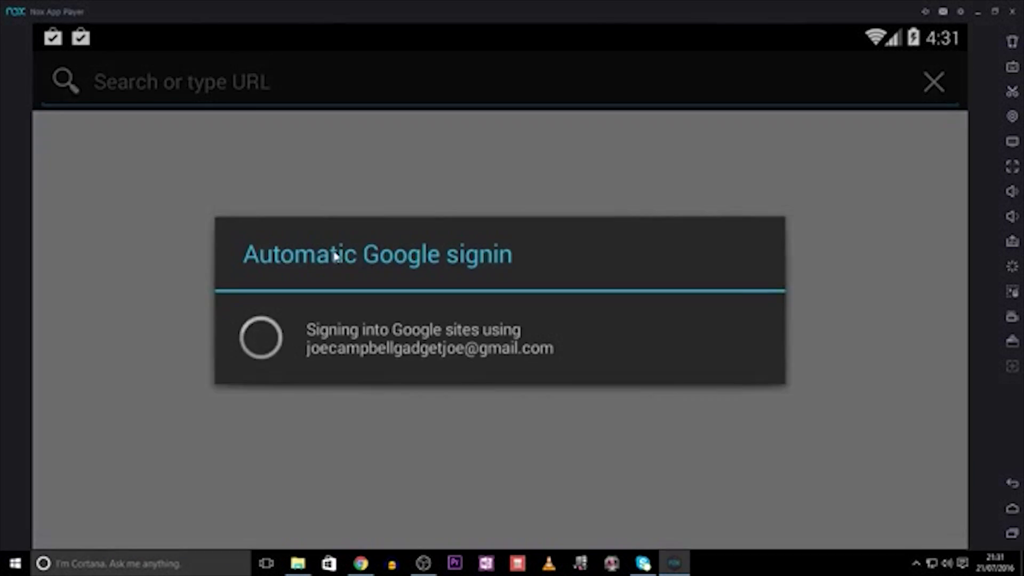
{"action": "left_click", "coordinate": [325, 92]}
{"action": "key", "text": "BackSpace"}
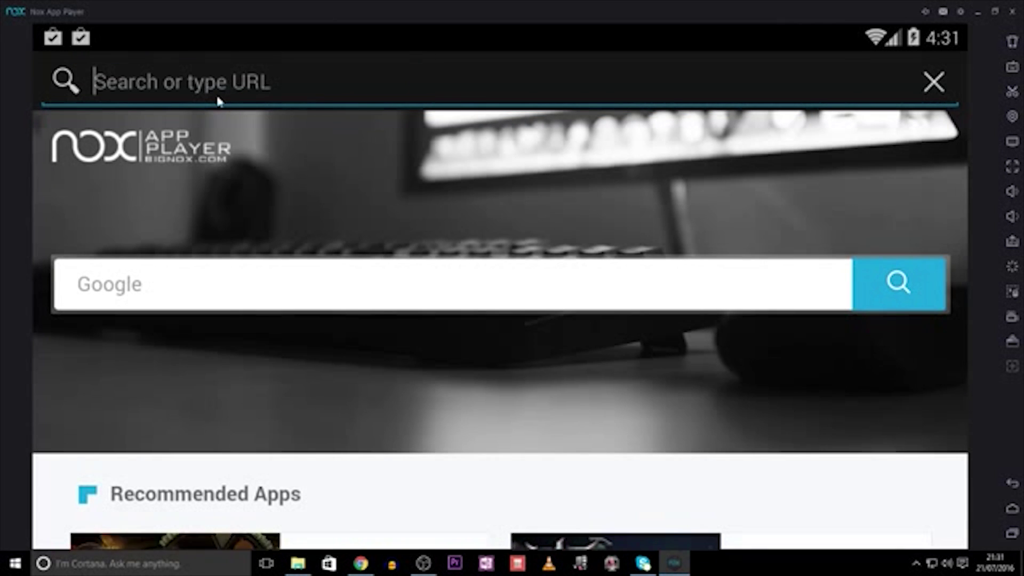
{"action": "type", "text": "http://dl-xda.xposed.info/modules/de.robv.android.xposed.installer_v33_36570c.apk"}
{"action": "key", "text": "Return"}
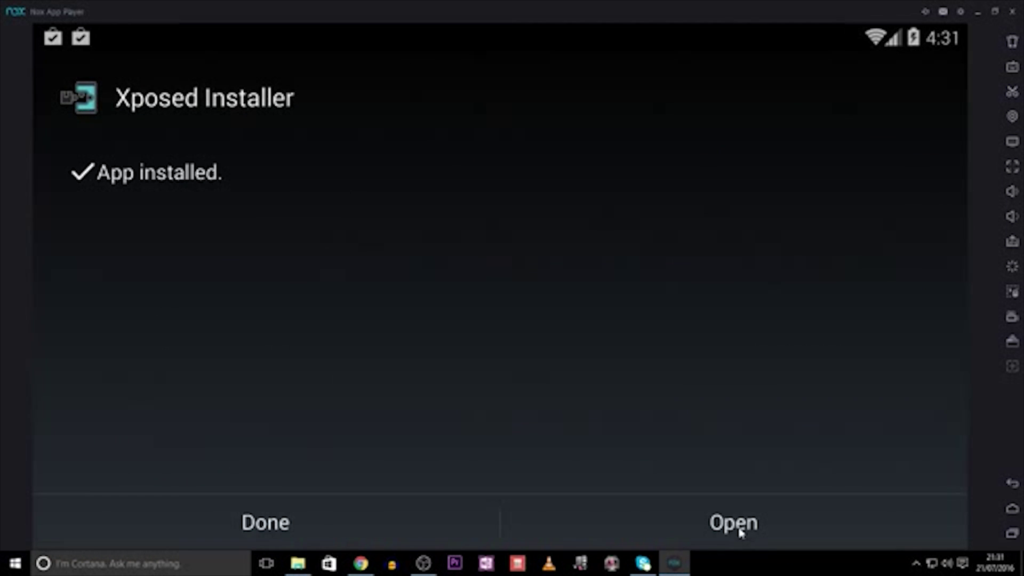
- Install the Xposed framework from Xposed Installer's Framework page, granting Superuser access permanently
{"action": "left_click", "coordinate": [734, 524]}
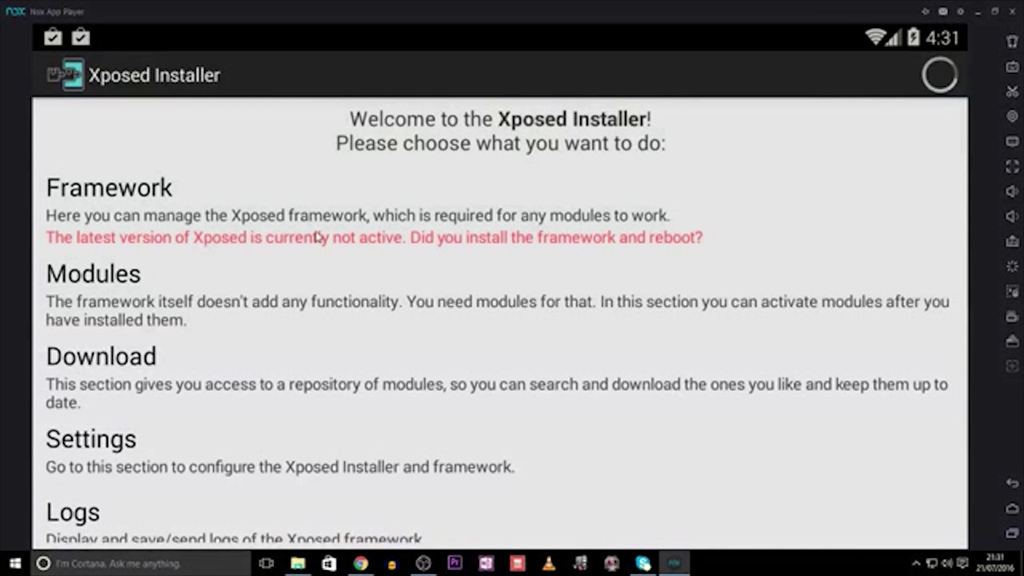
{"action": "left_click", "coordinate": [318, 237]}
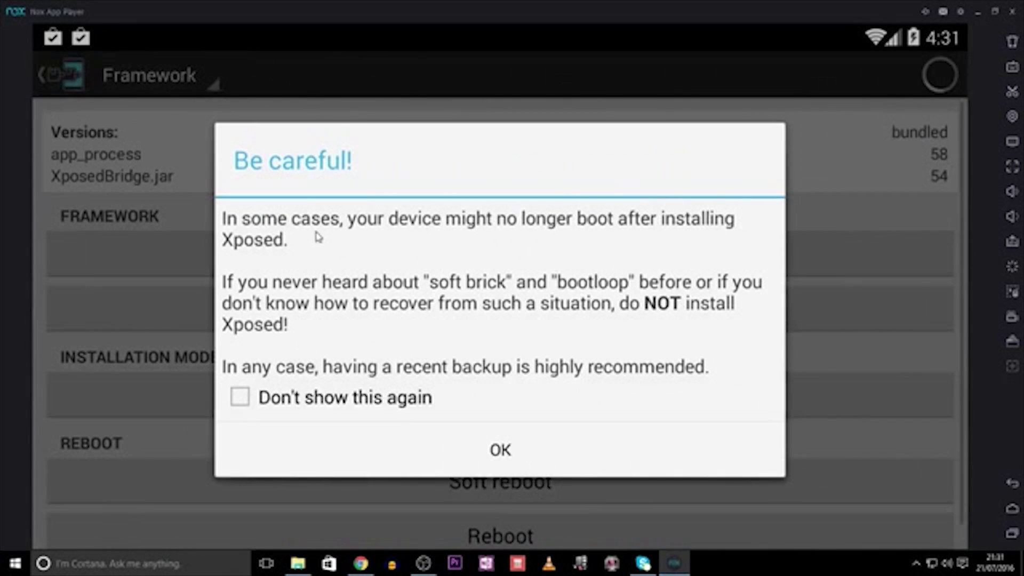
{"action": "left_click", "coordinate": [479, 448]}
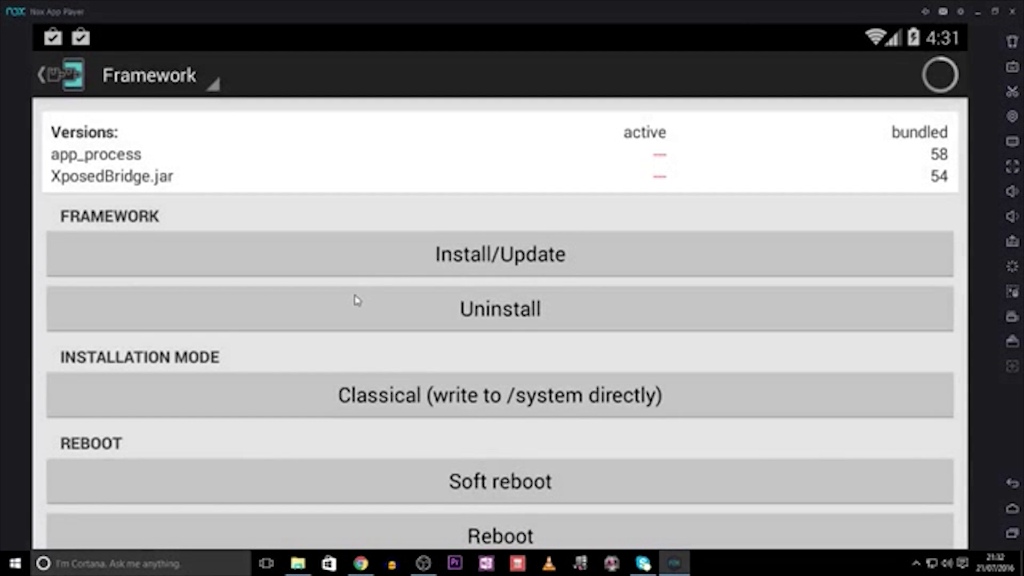
{"action": "left_click", "coordinate": [425, 256]}
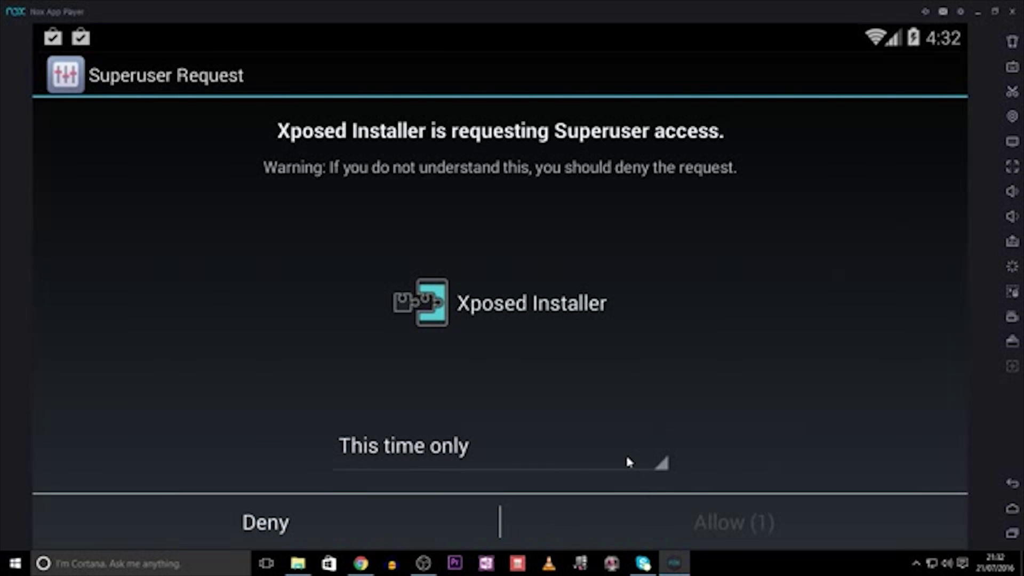
{"action": "left_click", "coordinate": [633, 451]}
{"action": "left_click", "coordinate": [572, 400]}
{"action": "left_click", "coordinate": [701, 507]}
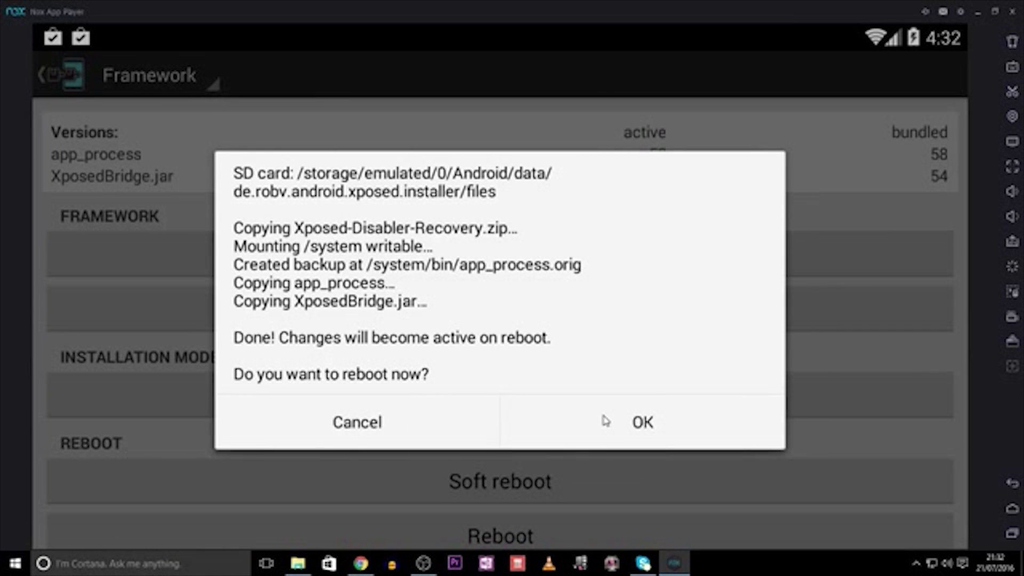
- Soft reboot the device, confirm the framework is active, and open the Download module list
{"action": "left_click", "coordinate": [445, 422]}
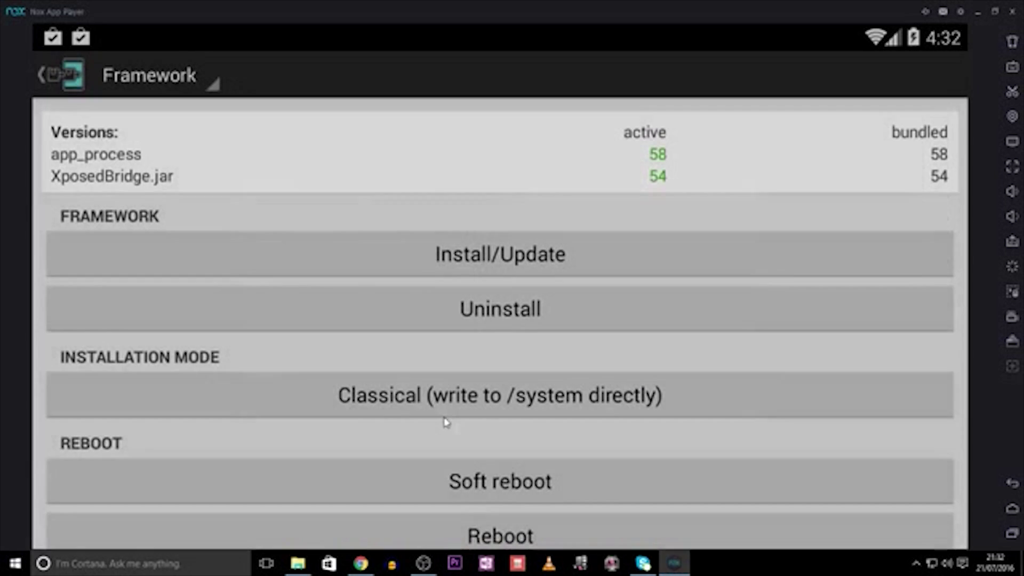
{"action": "left_click", "coordinate": [506, 474]}
{"action": "left_click", "coordinate": [574, 393]}
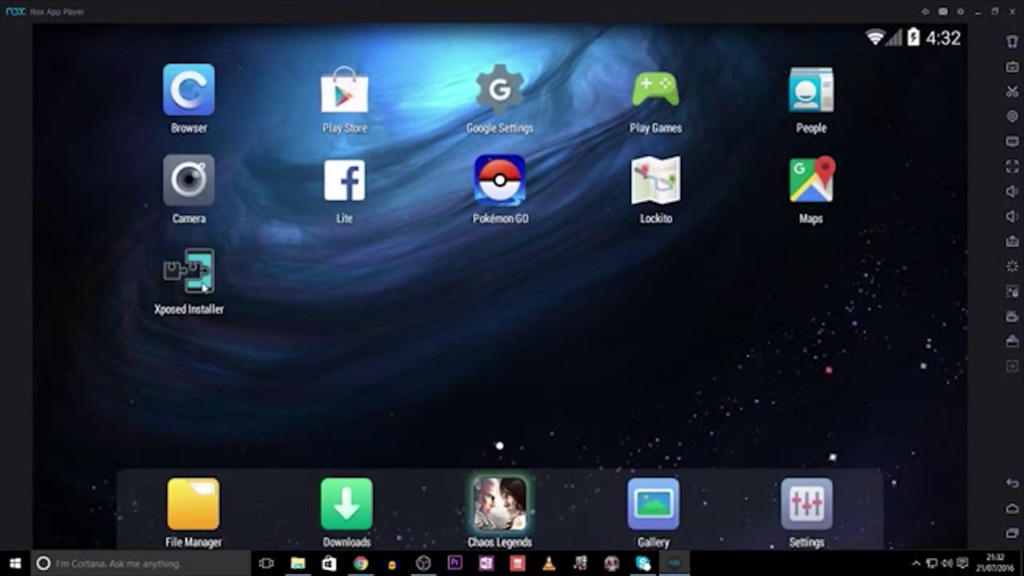
{"action": "left_click", "coordinate": [201, 288]}
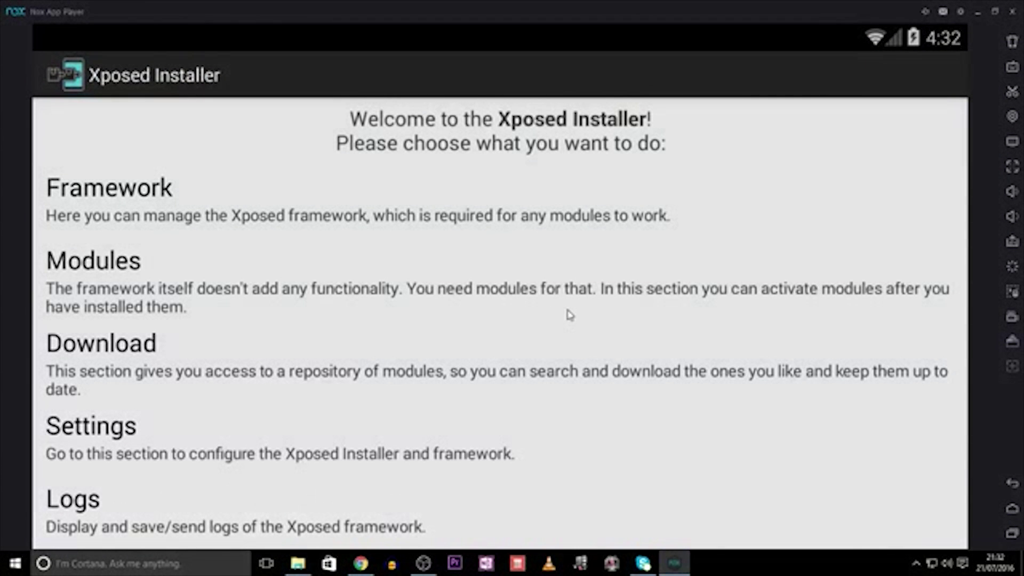
{"action": "left_click", "coordinate": [281, 217]}
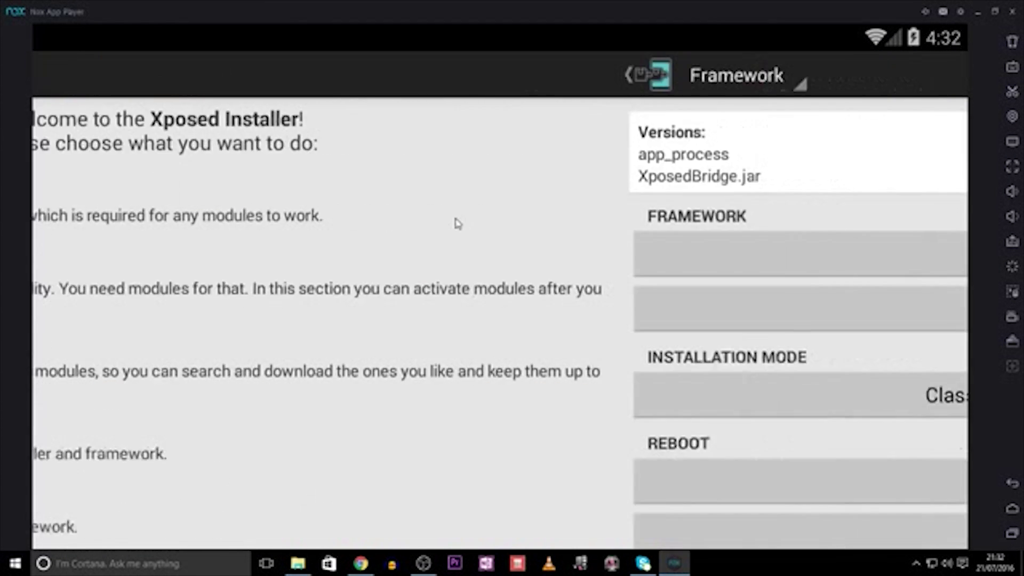
{"action": "left_click", "coordinate": [61, 74]}
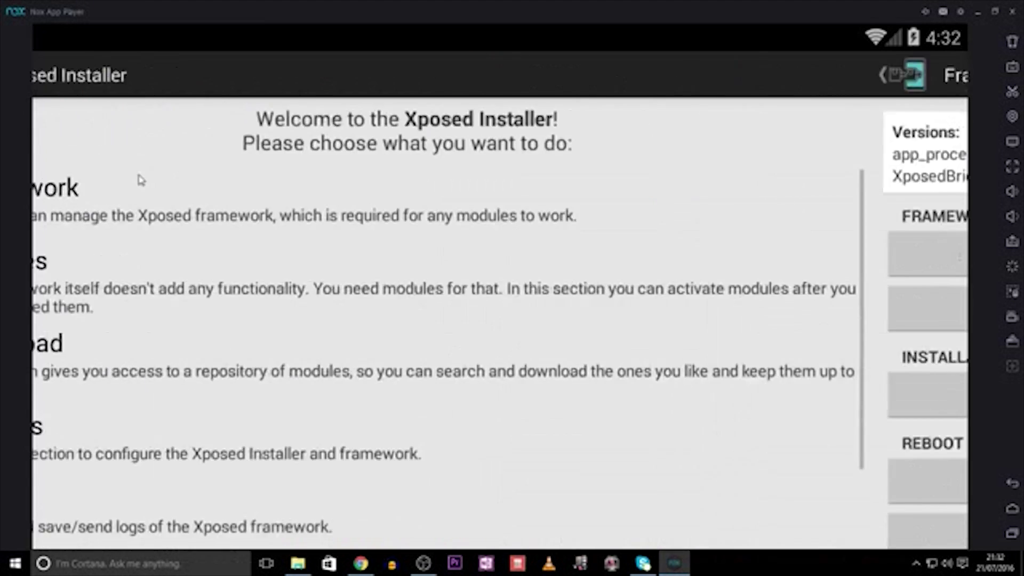
{"action": "left_click", "coordinate": [150, 343]}
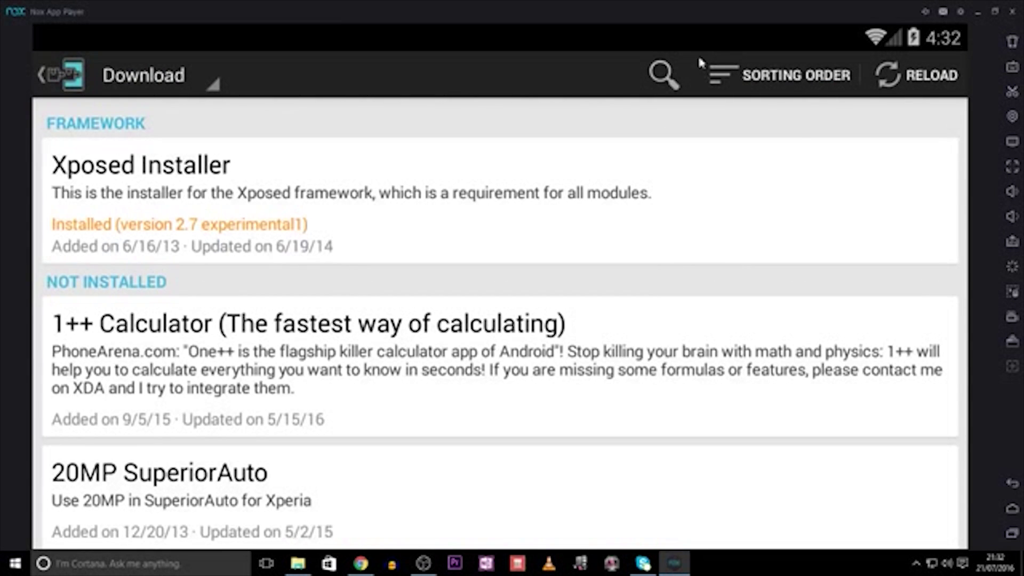
- Search the repository for 'Mock Mock' and download and install Mock Mock Locations version 1.4
{"action": "left_click", "coordinate": [664, 75]}
{"action": "type", "text": "Mock Mc"}
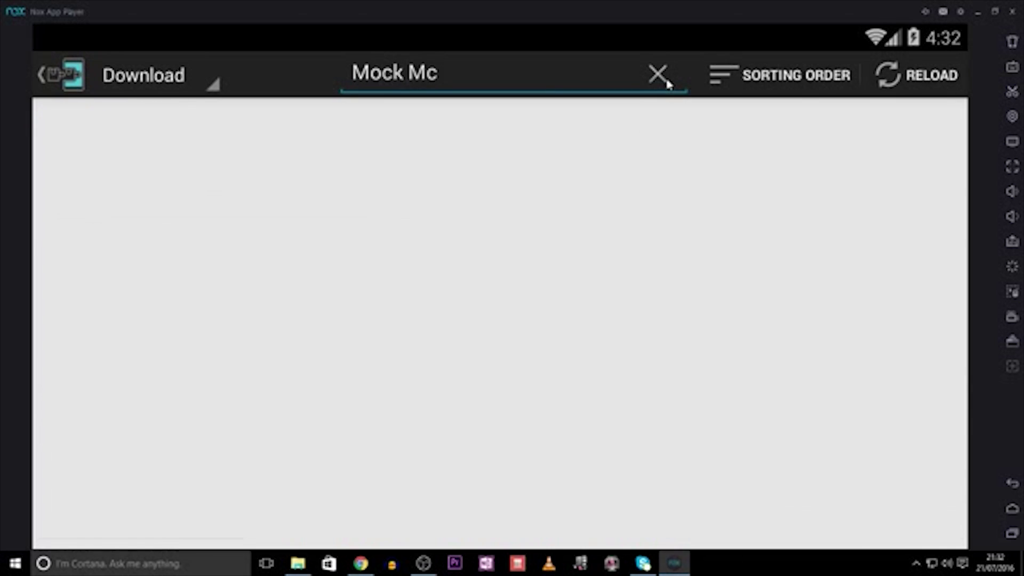
{"action": "key", "text": "BackSpace"}
{"action": "type", "text": "ock"}
{"action": "left_click", "coordinate": [436, 206]}
{"action": "left_click_drag", "start_coordinate": [800, 218], "coordinate": [662, 221]}
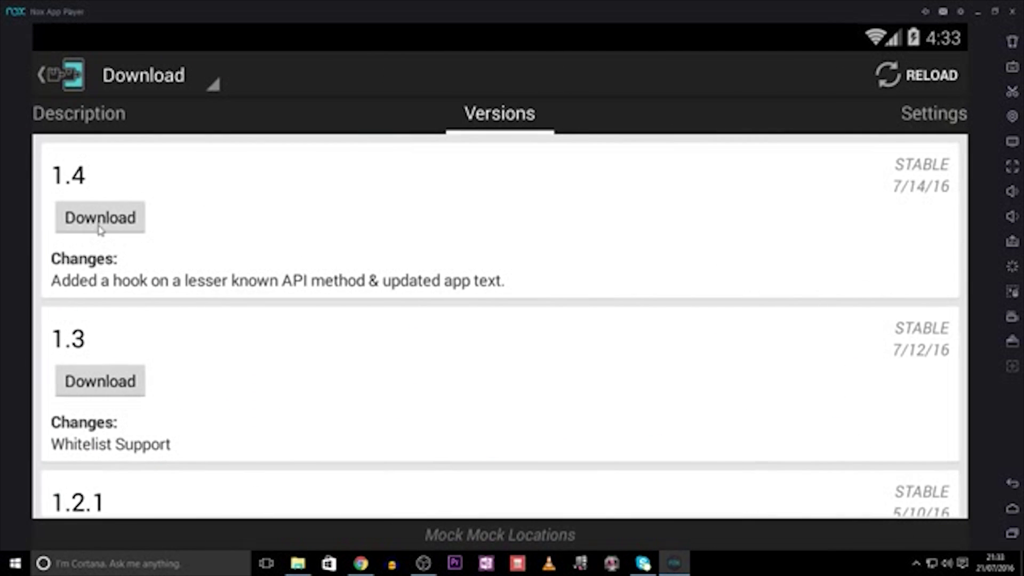
{"action": "left_click", "coordinate": [100, 229]}
{"action": "left_click", "coordinate": [734, 521]}
{"action": "left_click", "coordinate": [265, 521]}
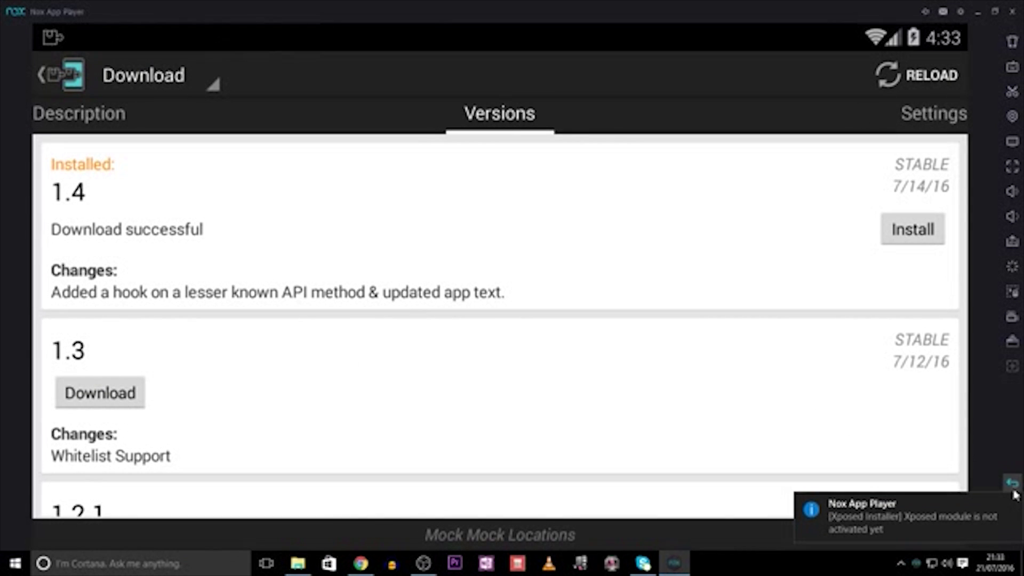
- Tick Mock Mock Locations in Xposed Installer's Modules list to enable it
{"action": "left_click", "coordinate": [1012, 484]}
{"action": "left_click", "coordinate": [1011, 484]}
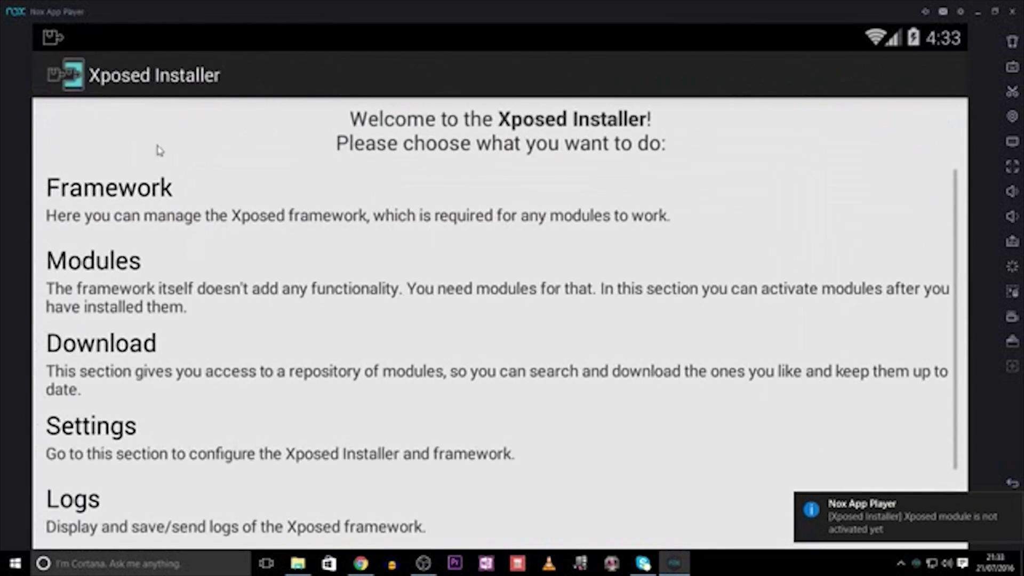
{"action": "left_click", "coordinate": [169, 294]}
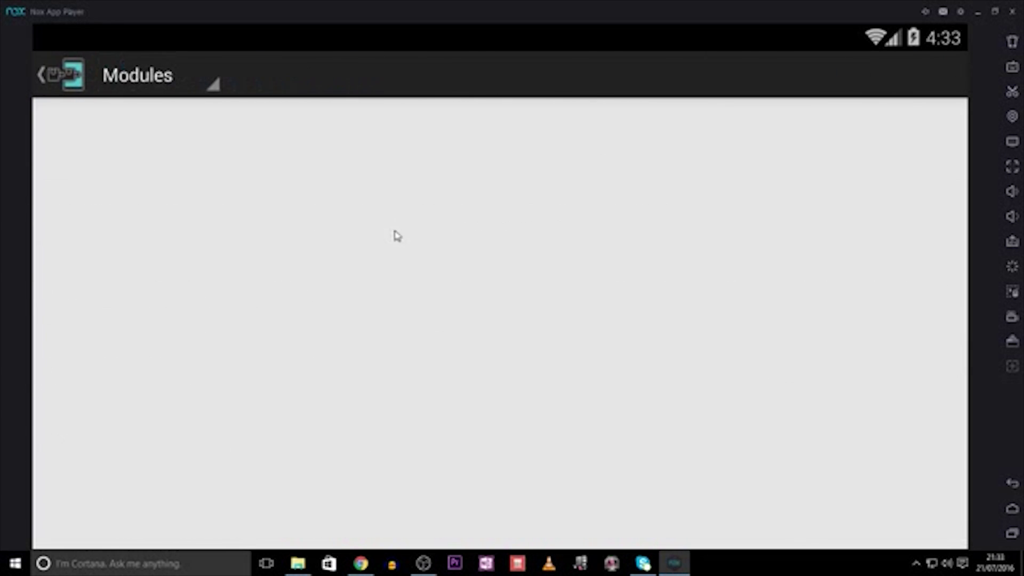
{"action": "left_click", "coordinate": [933, 135]}
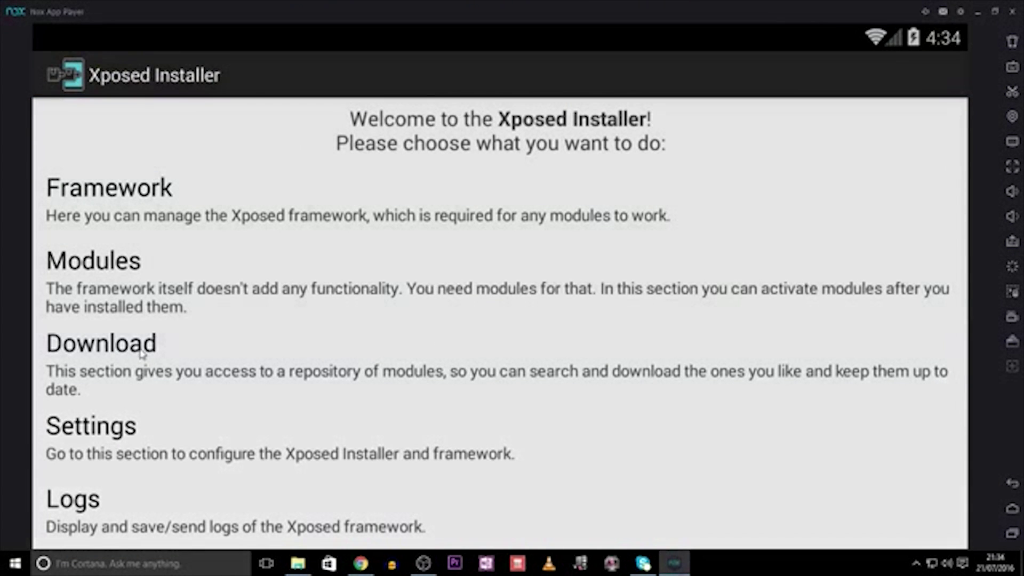
{"action": "left_click", "coordinate": [144, 290]}
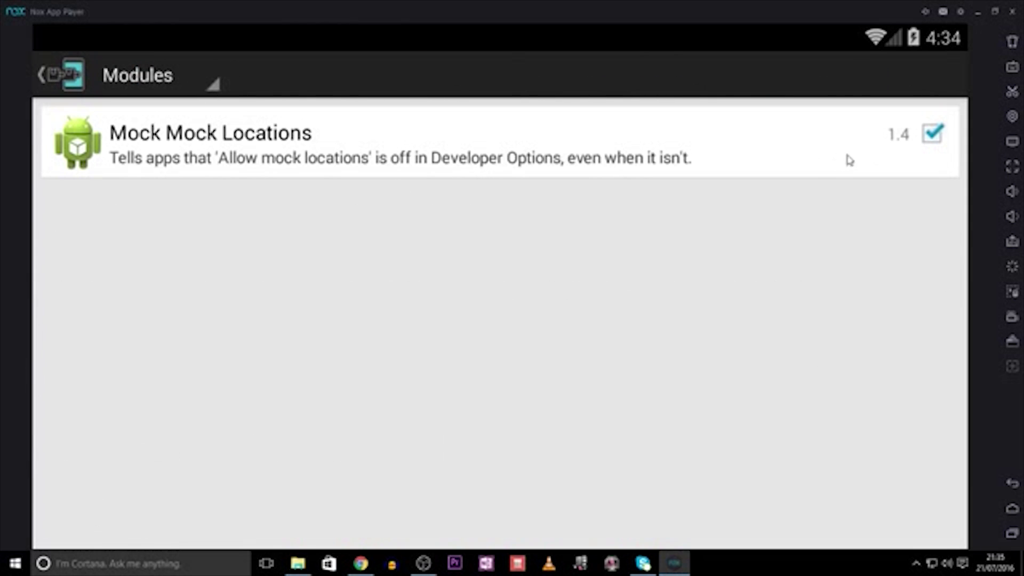
- Turn off All Apps in Mock Mock Locations, whitelist Pokémon GO (com.nianticlabs.pokemongo), and exit the settings
{"action": "left_click", "coordinate": [589, 158]}
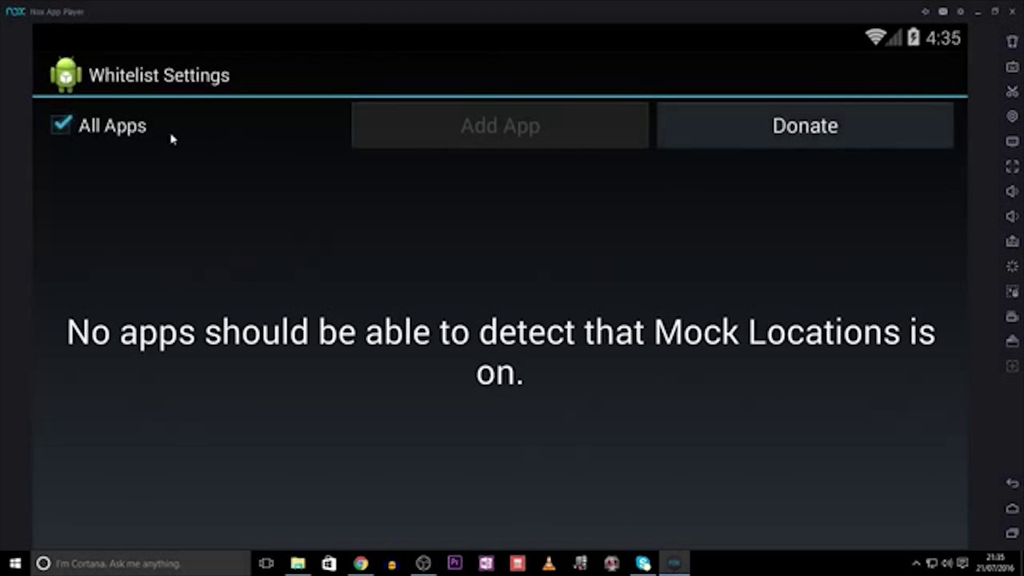
{"action": "left_click", "coordinate": [121, 129]}
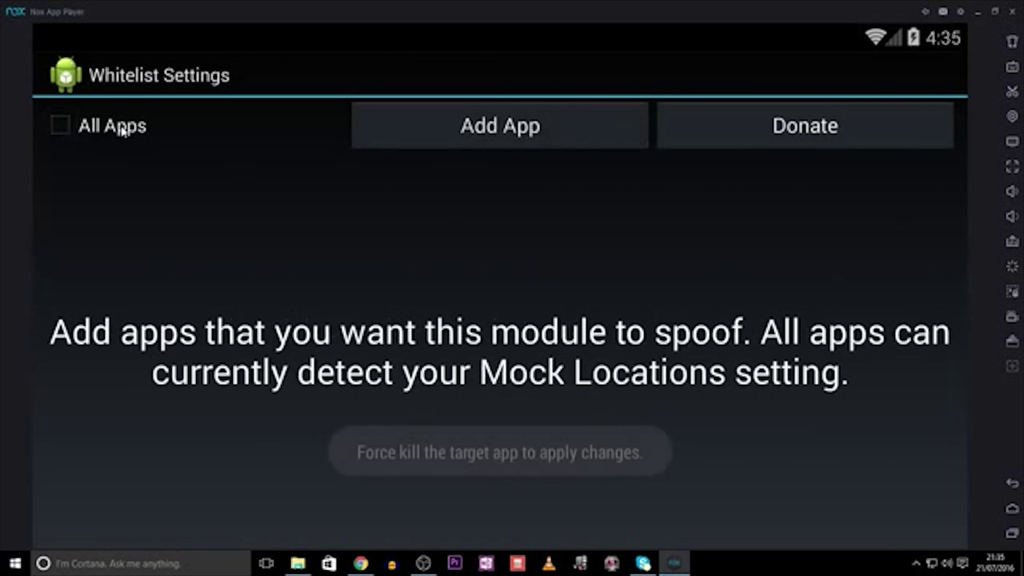
{"action": "left_click", "coordinate": [511, 149]}
{"action": "scroll", "coordinate": [474, 347], "scroll_direction": "down", "scroll_amount": 20}
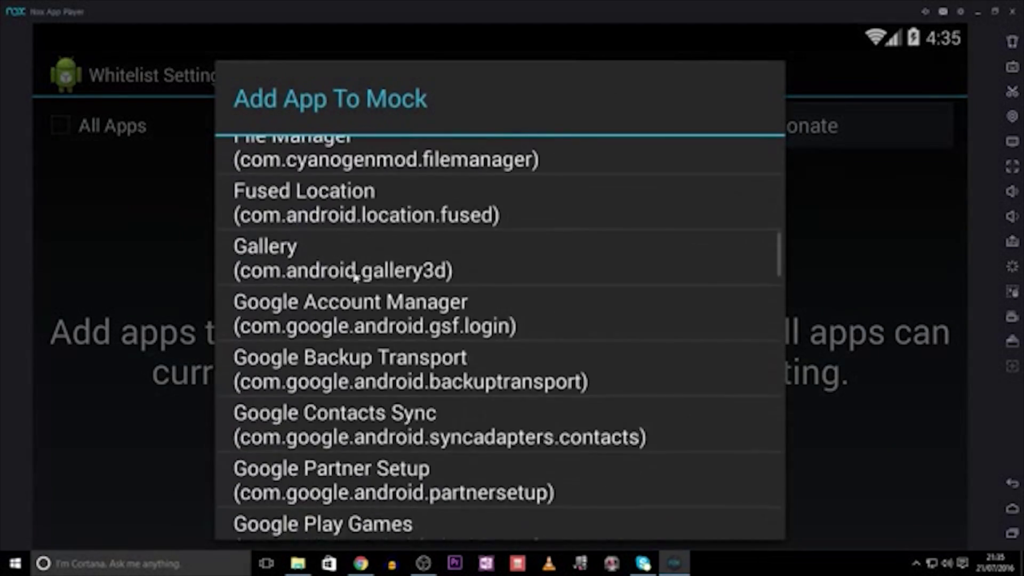
{"action": "scroll", "coordinate": [401, 469], "scroll_direction": "down", "scroll_amount": 10}
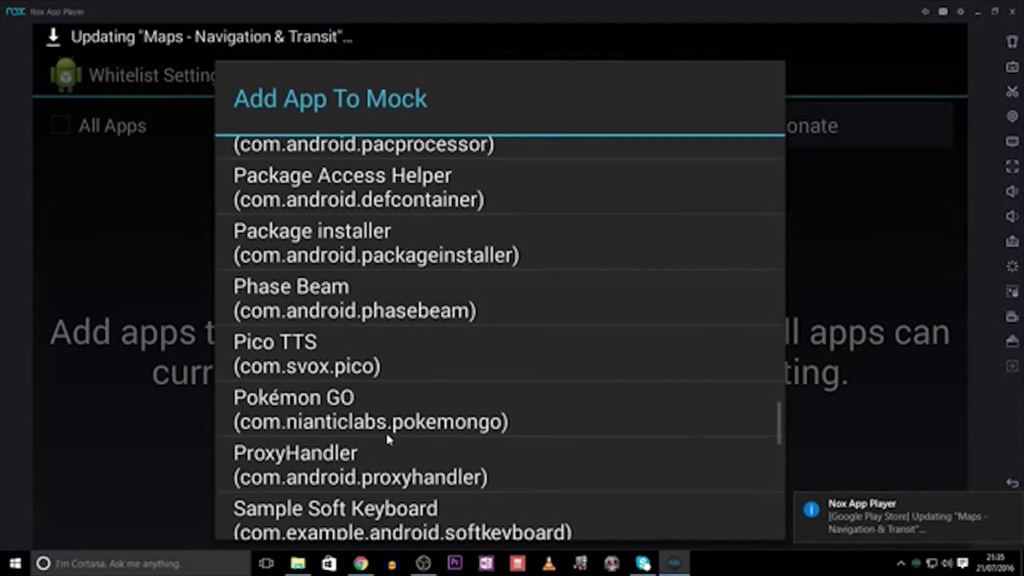
{"action": "left_click", "coordinate": [382, 421]}
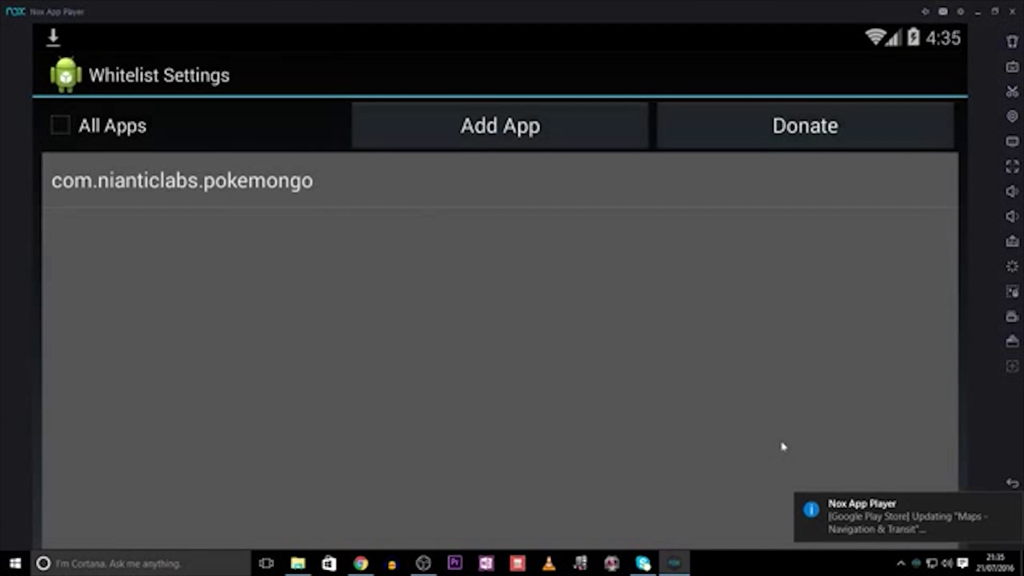
{"action": "left_click", "coordinate": [1013, 483]}
- Unlock developer mode by tapping Build number under Settings > About tablet
{"action": "left_click", "coordinate": [1011, 513]}
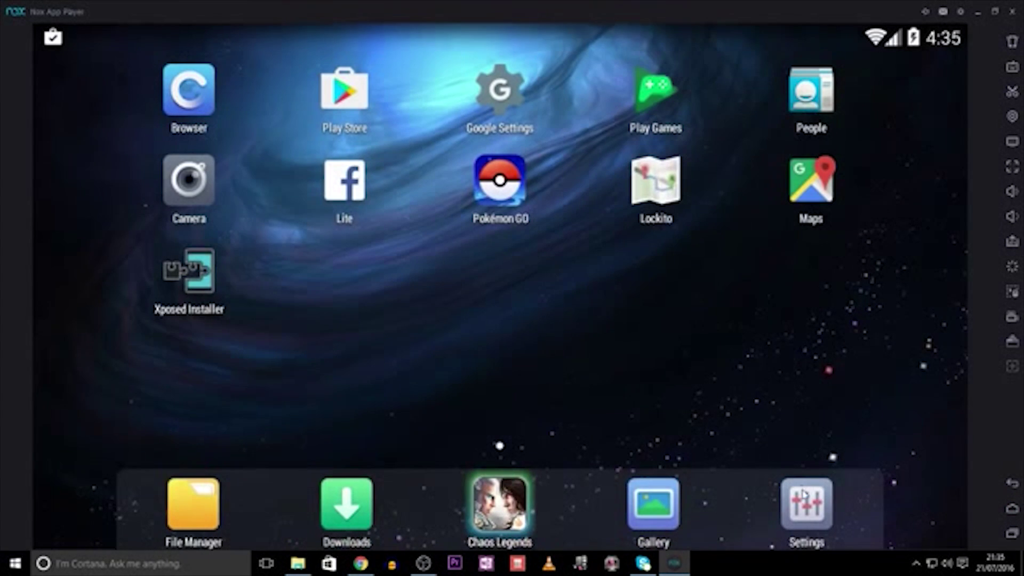
{"action": "left_click", "coordinate": [805, 499]}
{"action": "scroll", "coordinate": [380, 442], "scroll_direction": "down", "scroll_amount": 6}
{"action": "scroll", "coordinate": [380, 442], "scroll_direction": "down", "scroll_amount": 5}
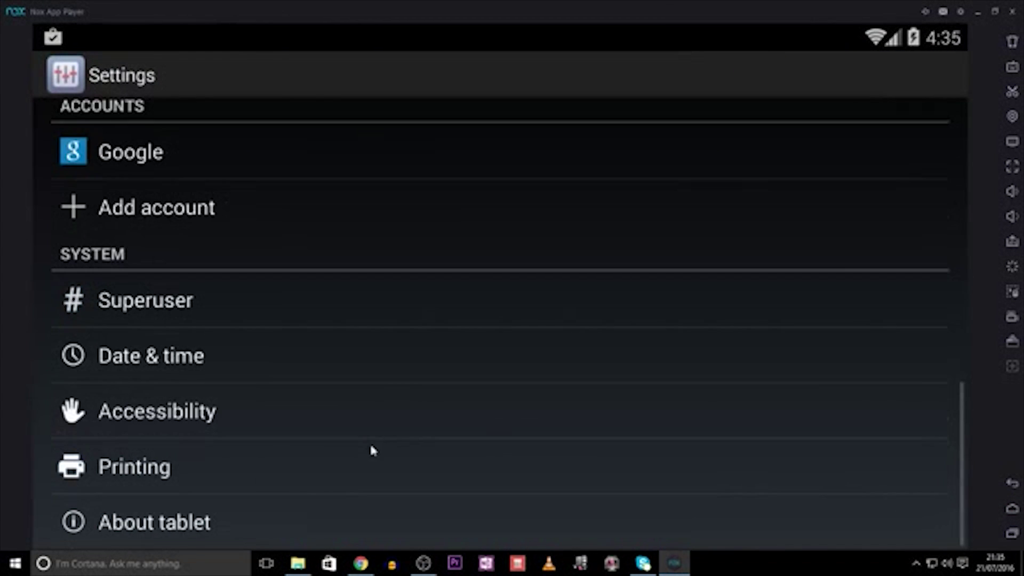
{"action": "left_click", "coordinate": [246, 527]}
{"action": "scroll", "coordinate": [318, 389], "scroll_direction": "down", "scroll_amount": 2}
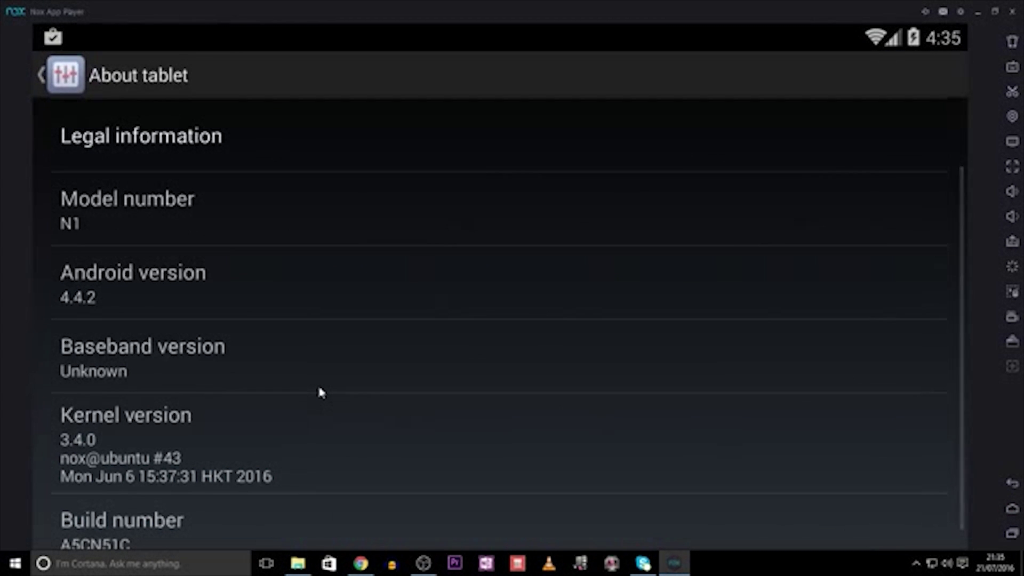
{"action": "scroll", "coordinate": [292, 355], "scroll_direction": "down", "scroll_amount": 1}
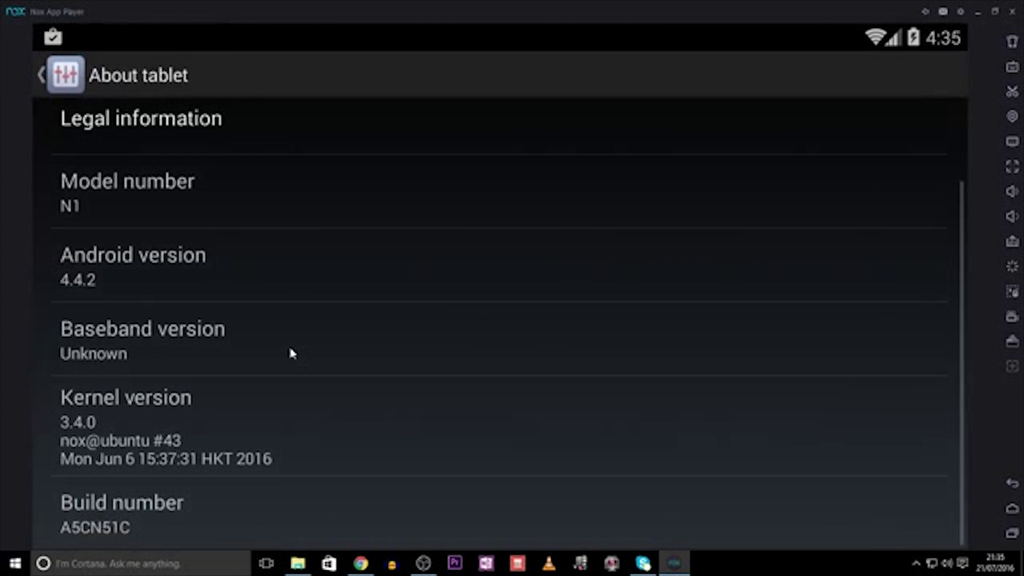
{"action": "left_click", "coordinate": [223, 511]}
{"action": "left_click", "coordinate": [223, 511]}
{"action": "left_click", "coordinate": [223, 511]}
{"action": "left_click", "coordinate": [223, 511]}
{"action": "left_click", "coordinate": [223, 511]}
{"action": "left_click", "coordinate": [223, 511]}
{"action": "left_click", "coordinate": [223, 511]}
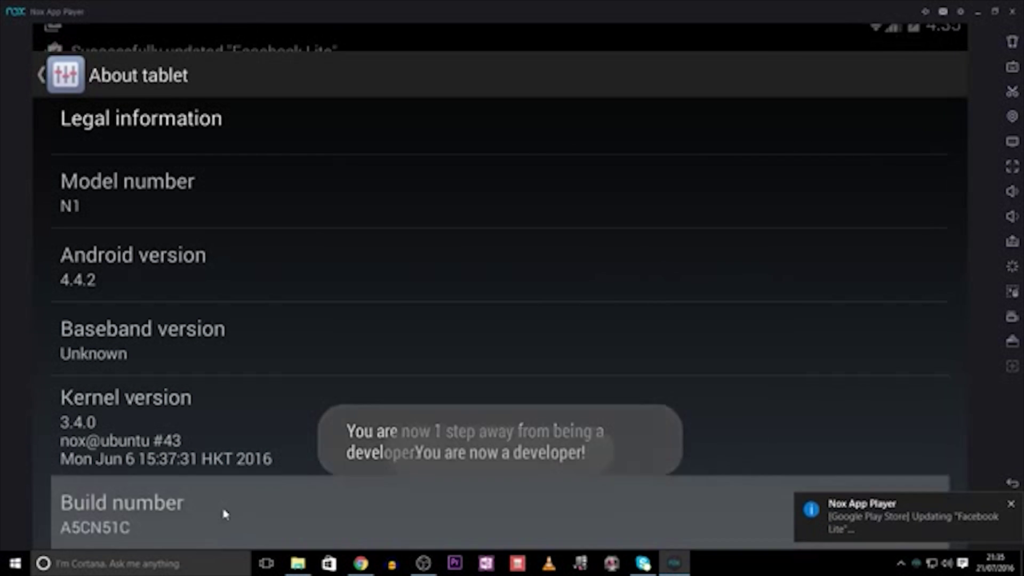
- Tick Allow mock locations in Developer options and return to the home screen
{"action": "left_click", "coordinate": [138, 75]}
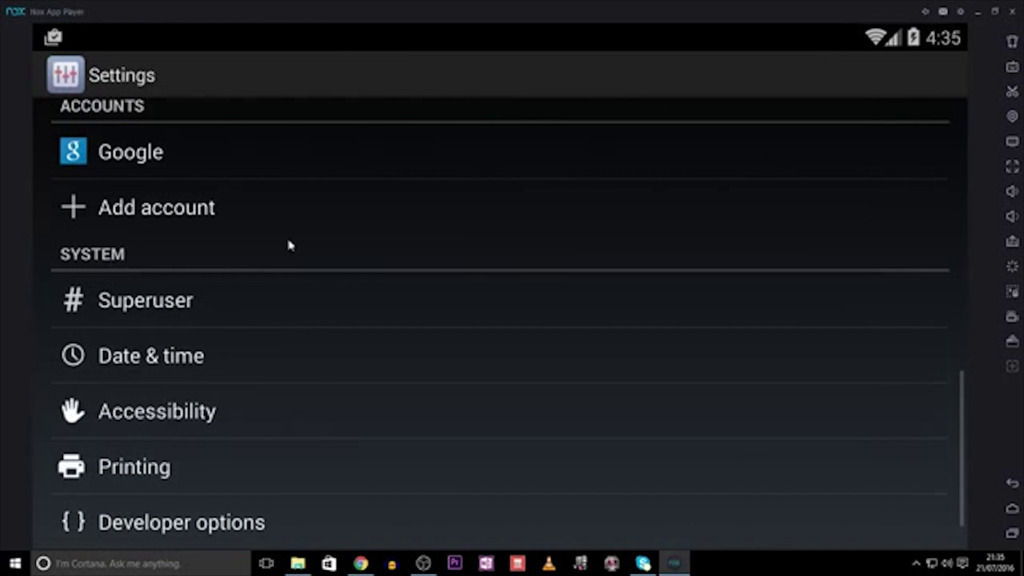
{"action": "left_click", "coordinate": [180, 521]}
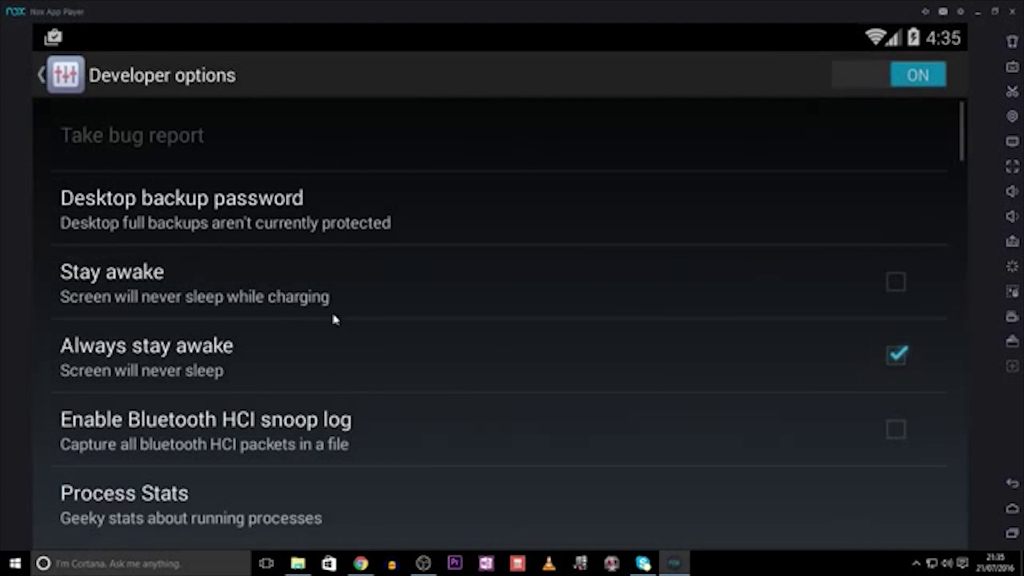
{"action": "scroll", "coordinate": [352, 314], "scroll_direction": "down", "scroll_amount": 3}
{"action": "scroll", "coordinate": [361, 320], "scroll_direction": "down", "scroll_amount": 3}
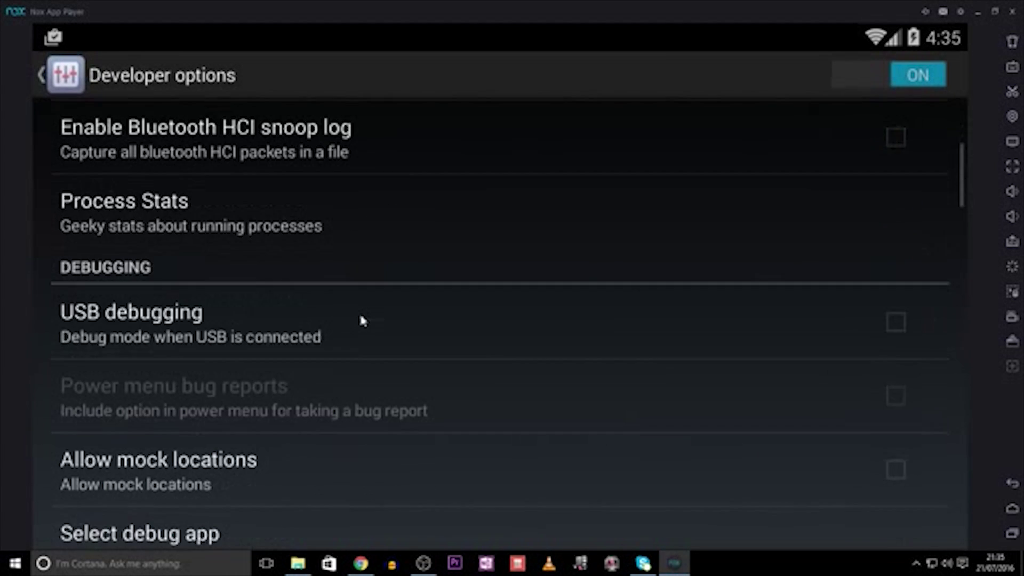
{"action": "left_click", "coordinate": [890, 395]}
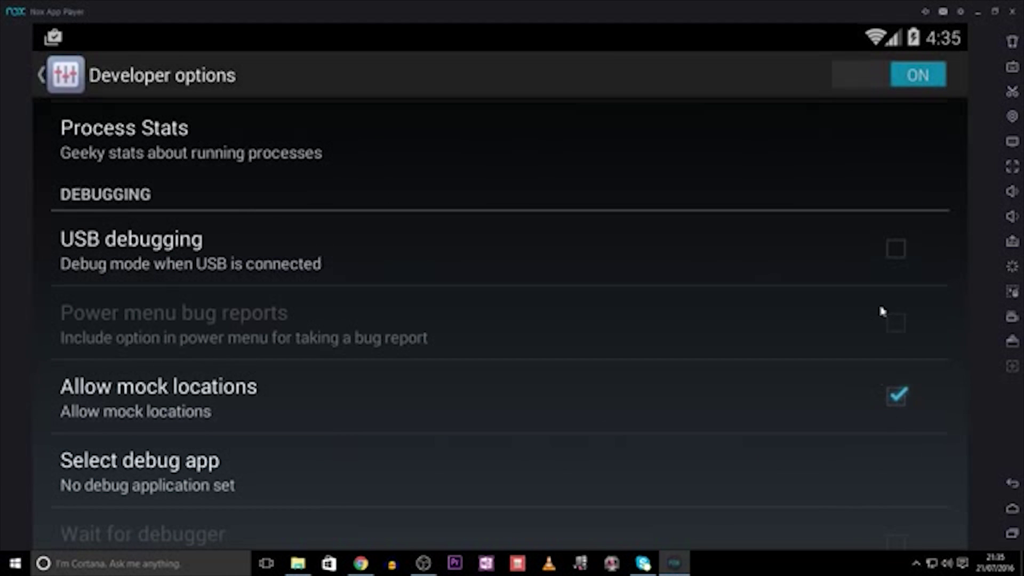
{"action": "left_click", "coordinate": [1011, 511]}
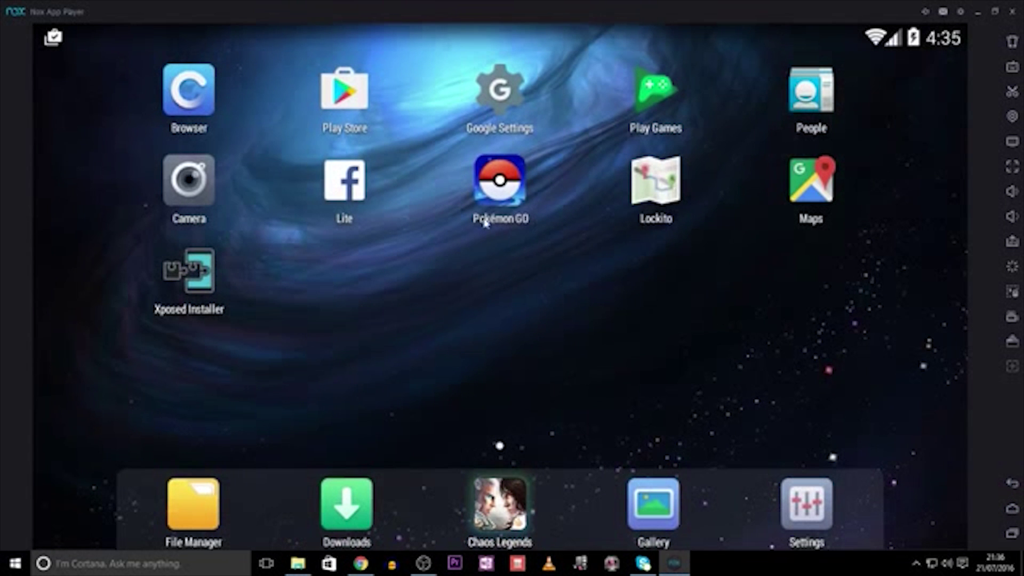
- Launch Pokémon GO, choose a birth month, day and year, and submit the date of birth
{"action": "left_click", "coordinate": [486, 223]}
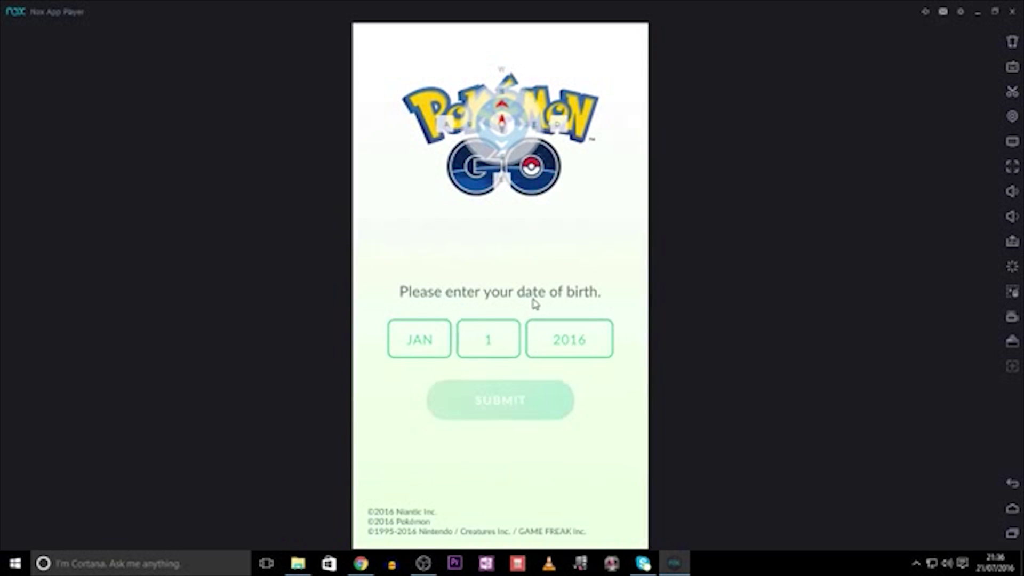
{"action": "left_click", "coordinate": [427, 347]}
{"action": "left_click", "coordinate": [424, 235]}
{"action": "left_click", "coordinate": [498, 354]}
{"action": "left_click", "coordinate": [489, 320]}
{"action": "left_click", "coordinate": [599, 338]}
{"action": "scroll", "coordinate": [571, 373], "scroll_direction": "down", "scroll_amount": 6}
{"action": "left_click", "coordinate": [569, 426]}
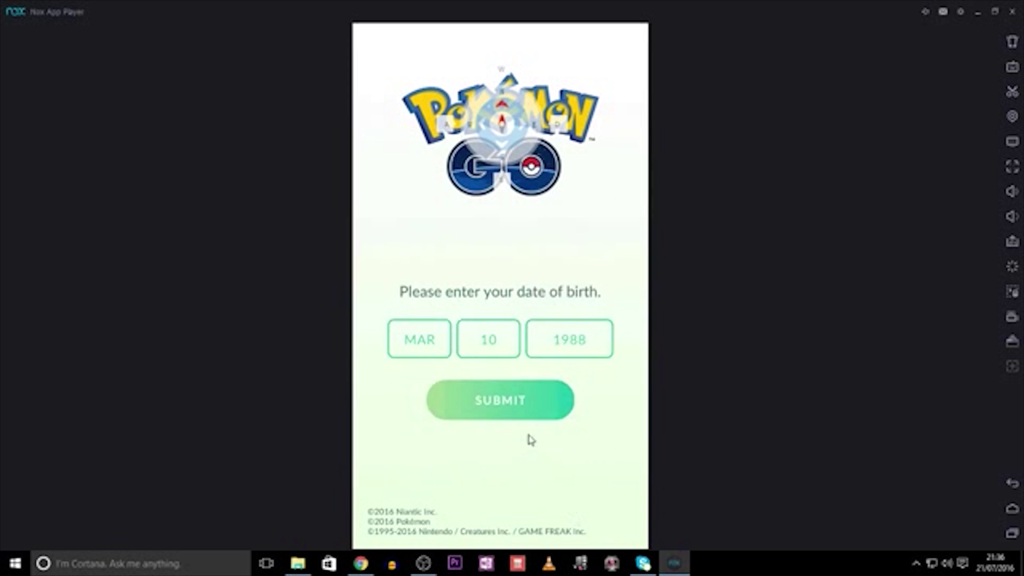
{"action": "left_click", "coordinate": [520, 401]}
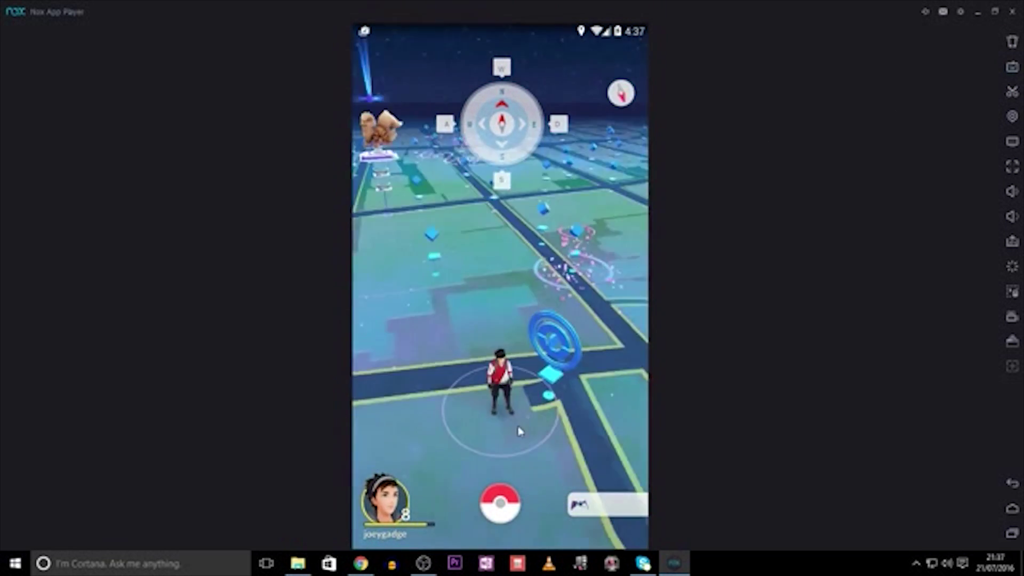
- Rotate the game map and move the avatar, then place Nox's Location Settings window beside the game
{"action": "left_click_drag", "start_coordinate": [520, 431], "coordinate": [482, 385]}
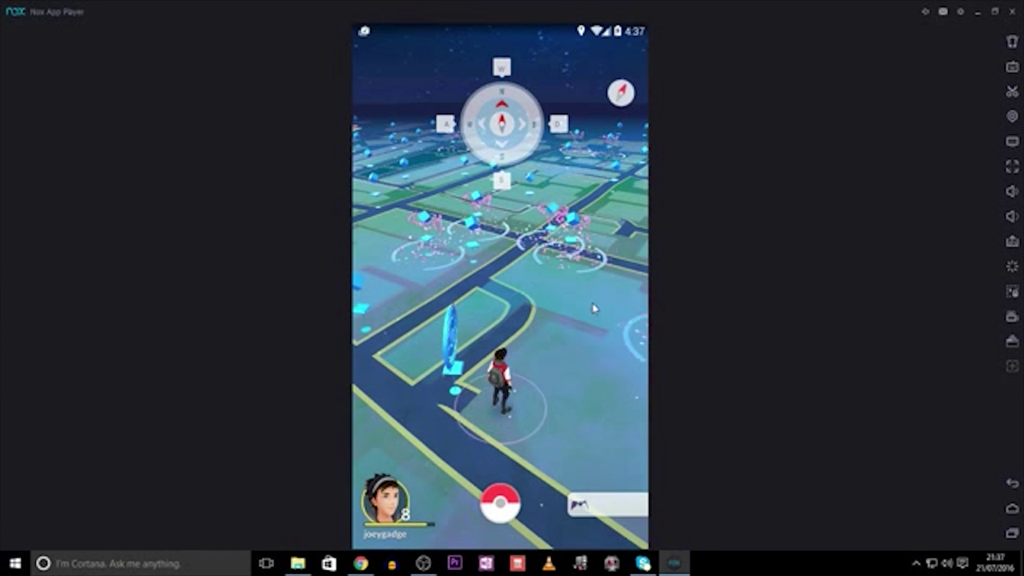
{"action": "left_click", "coordinate": [539, 106]}
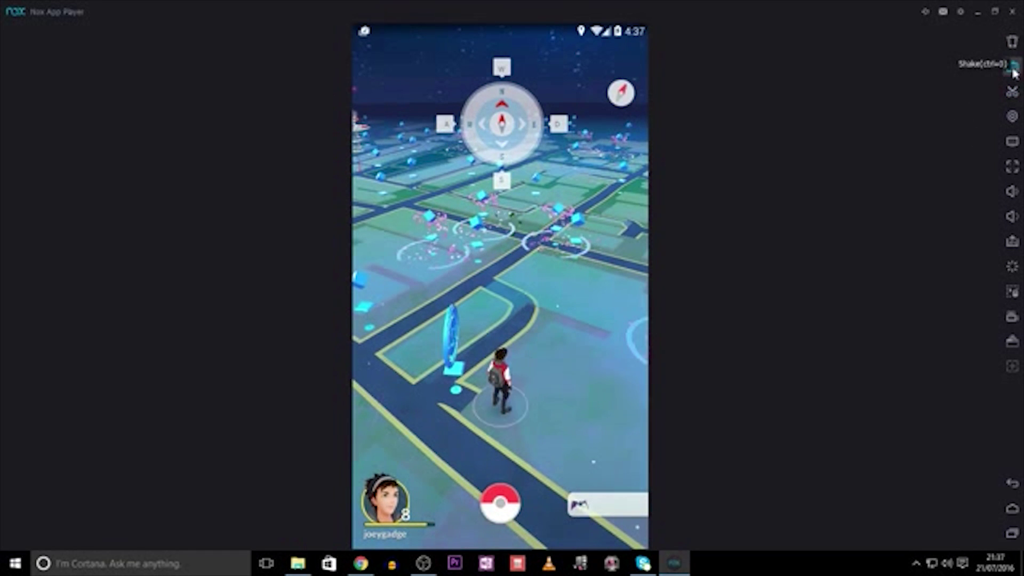
{"action": "left_click", "coordinate": [1012, 117]}
{"action": "left_click_drag", "start_coordinate": [687, 138], "coordinate": [416, 123]}
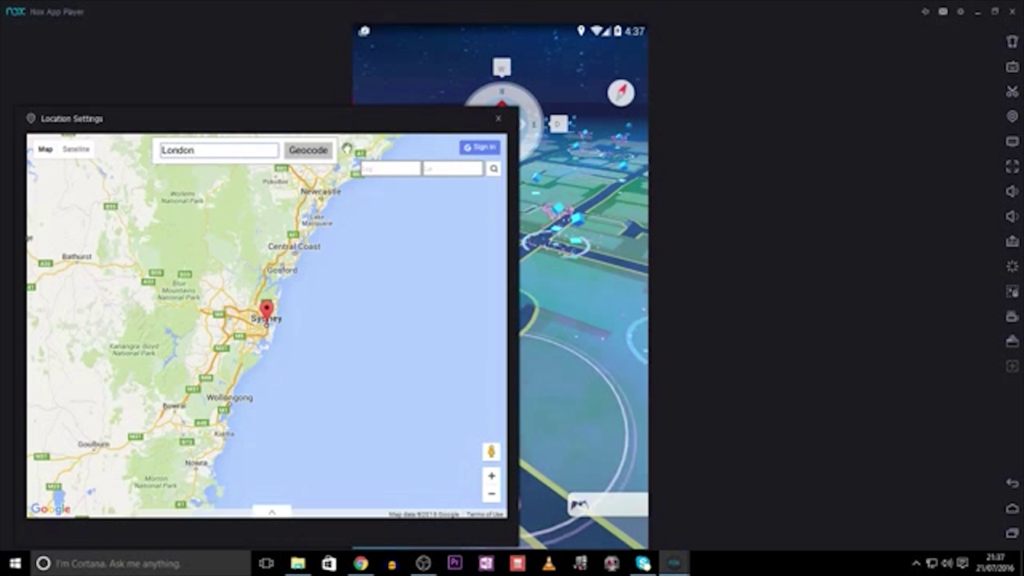
- Geocode London in Location Settings and apply it as the virtual location
{"action": "left_click", "coordinate": [320, 156]}
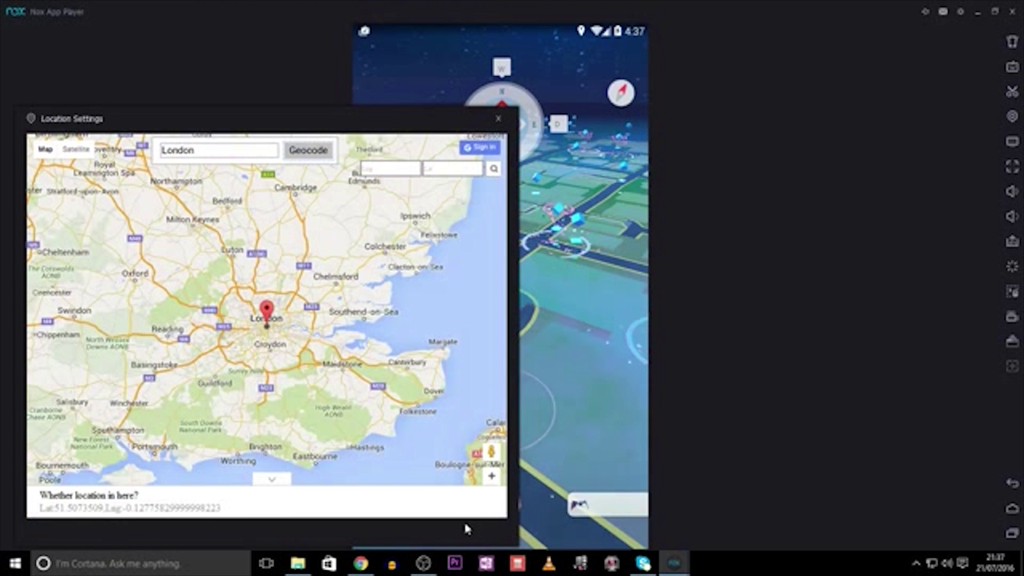
{"action": "left_click", "coordinate": [453, 504]}
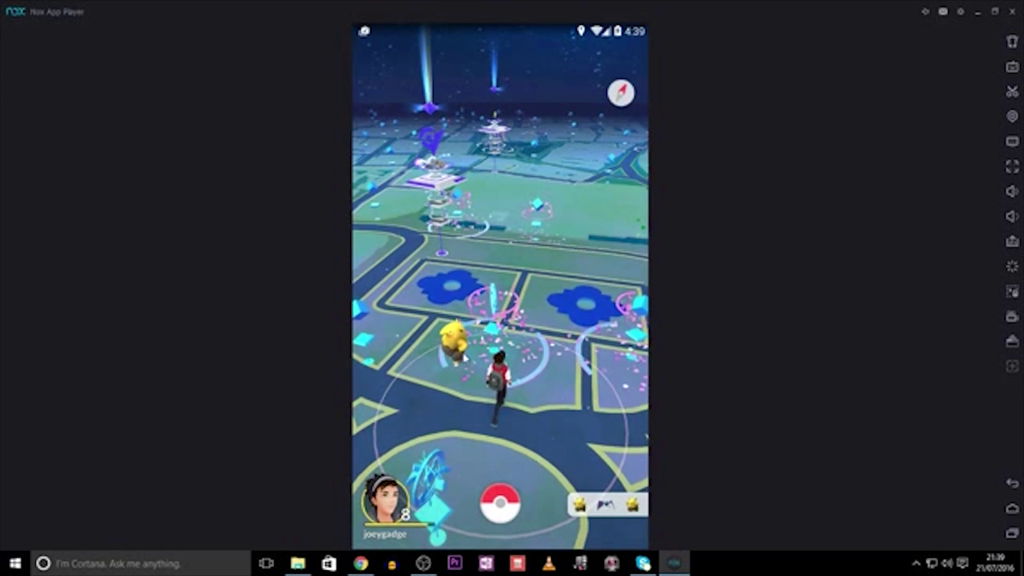
- Rotate the map, encounter the CP 137 Drowzee, and throw a Poké Ball to catch it
{"action": "left_click_drag", "start_coordinate": [473, 312], "coordinate": [545, 362]}
{"action": "left_click", "coordinate": [540, 337]}
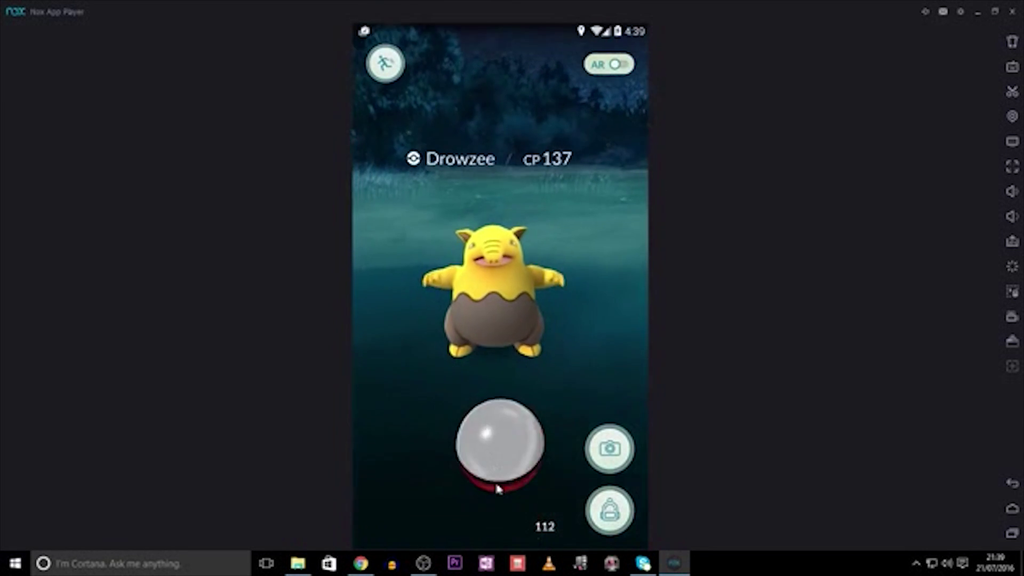
{"action": "mouse_move", "coordinate": [507, 491]}
{"action": "left_mouse_down"}
{"action": "mouse_move", "coordinate": [491, 482]}
{"action": "mouse_move", "coordinate": [512, 482]}
{"action": "mouse_move", "coordinate": [446, 343]}
{"action": "mouse_move", "coordinate": [442, 299]}
{"action": "left_mouse_up"}
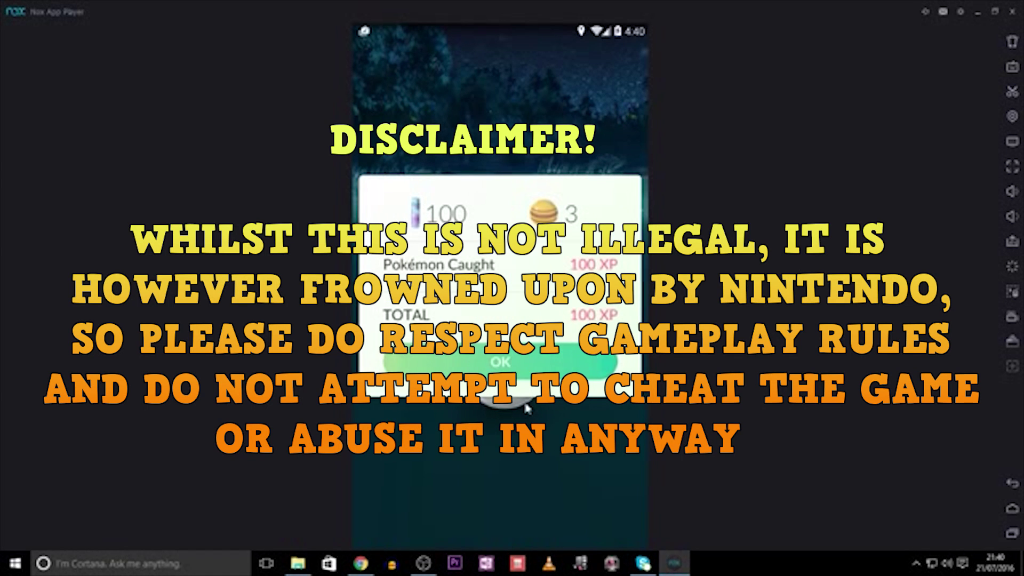
- Dismiss the Drowzee catch screens and spin the Nelson's Column PokéStop for items
{"action": "left_click", "coordinate": [527, 408]}
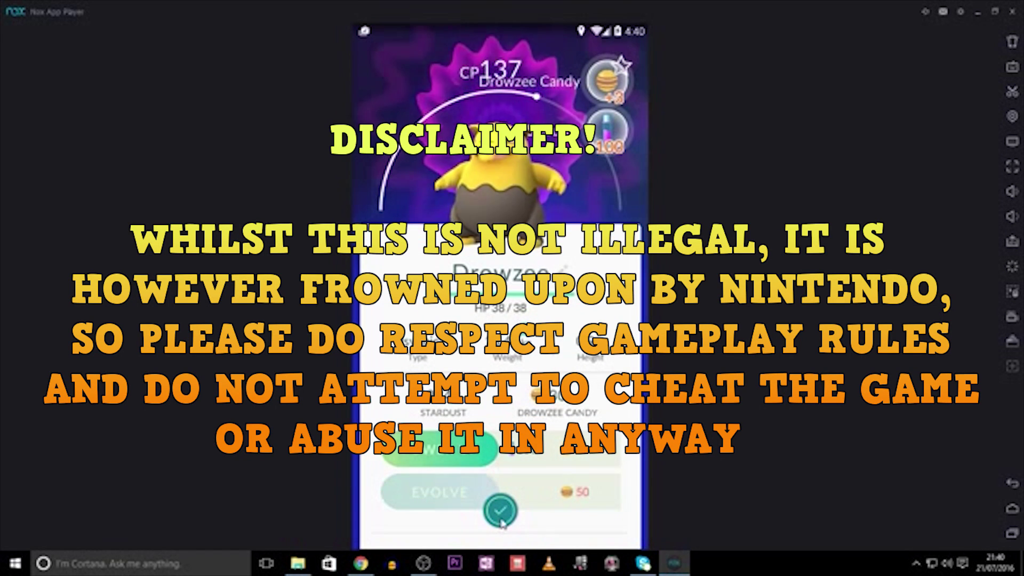
{"action": "left_click", "coordinate": [500, 510]}
{"action": "left_click", "coordinate": [474, 295]}
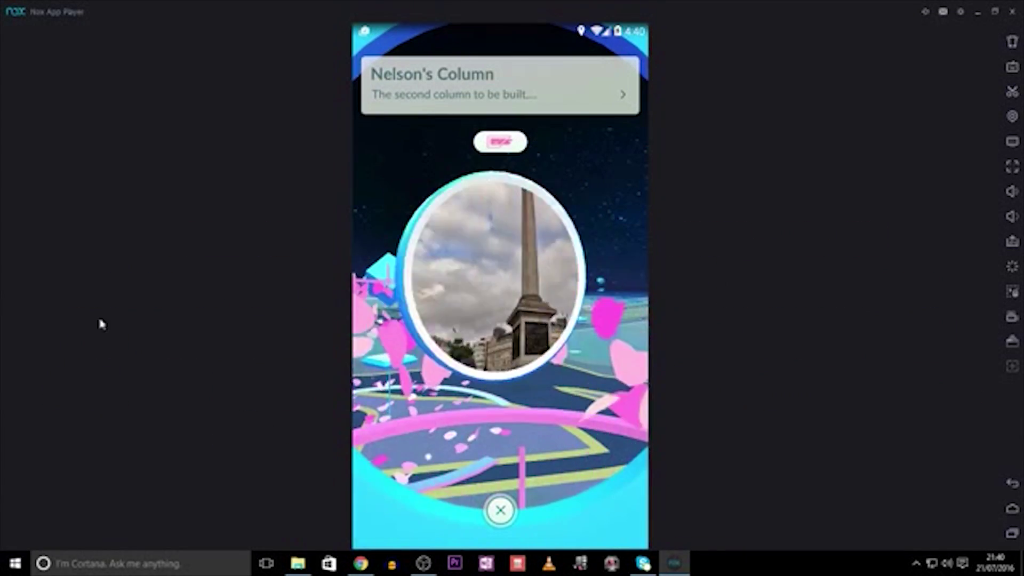
{"action": "left_click_drag", "start_coordinate": [458, 277], "coordinate": [565, 277]}
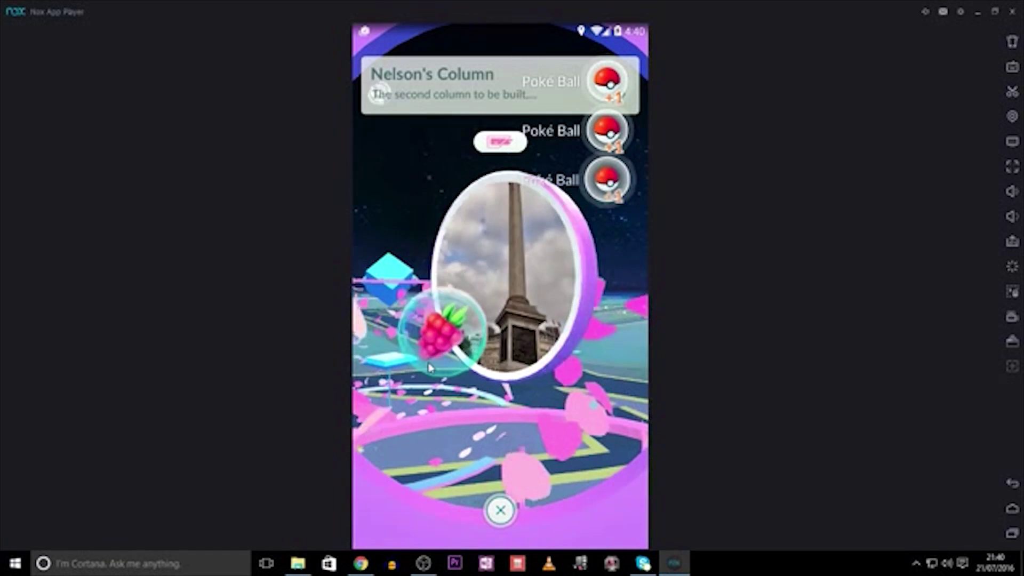
{"action": "left_click", "coordinate": [500, 512]}
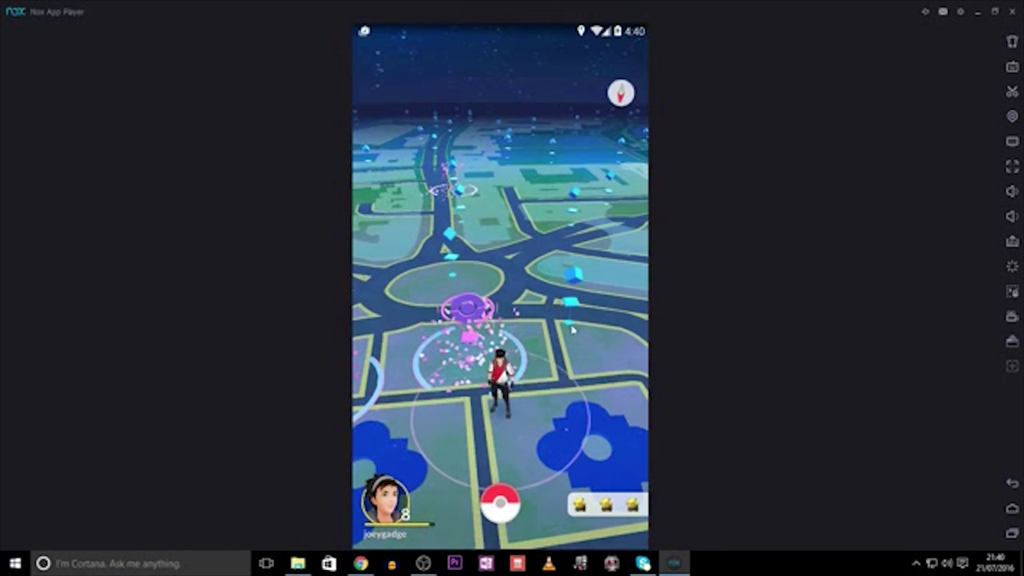
- Turn the map north-up, walk forward with W, and spin the London National Gallery PokéStop
{"action": "left_click_drag", "start_coordinate": [572, 331], "coordinate": [435, 340]}
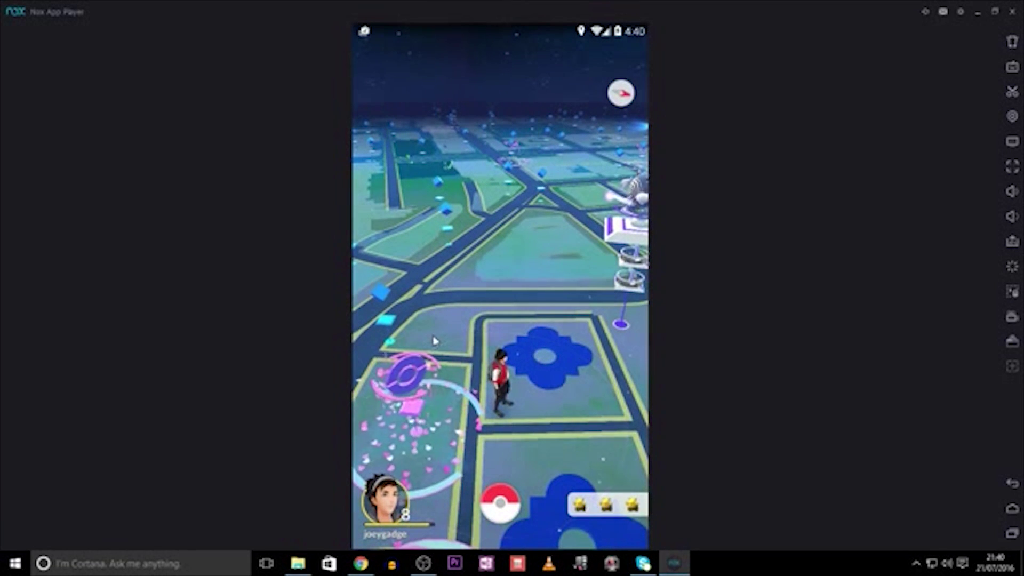
{"action": "left_click_drag", "start_coordinate": [552, 319], "coordinate": [441, 356]}
{"action": "key", "text": "w"}
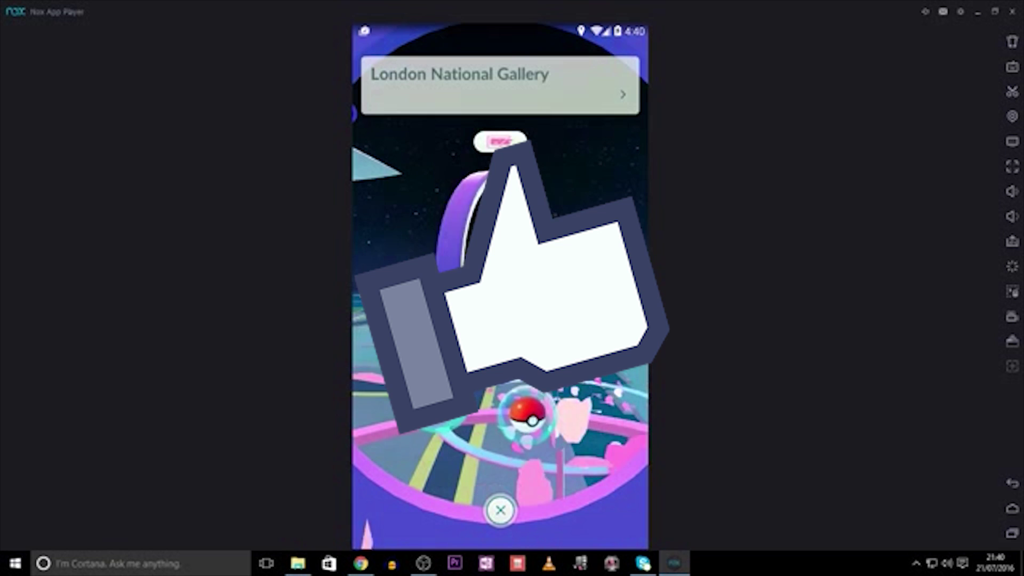
{"action": "left_click", "coordinate": [500, 511]}
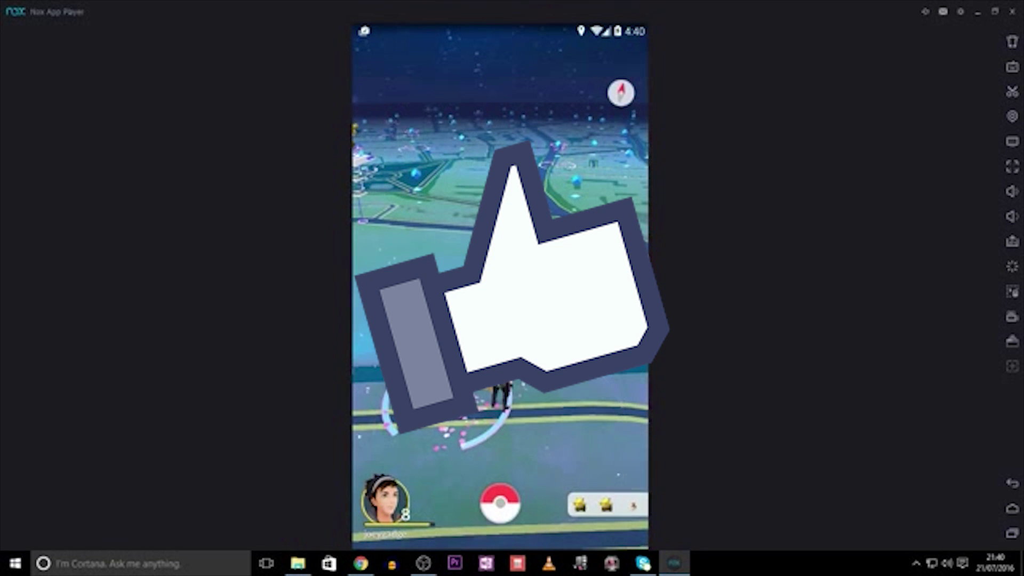